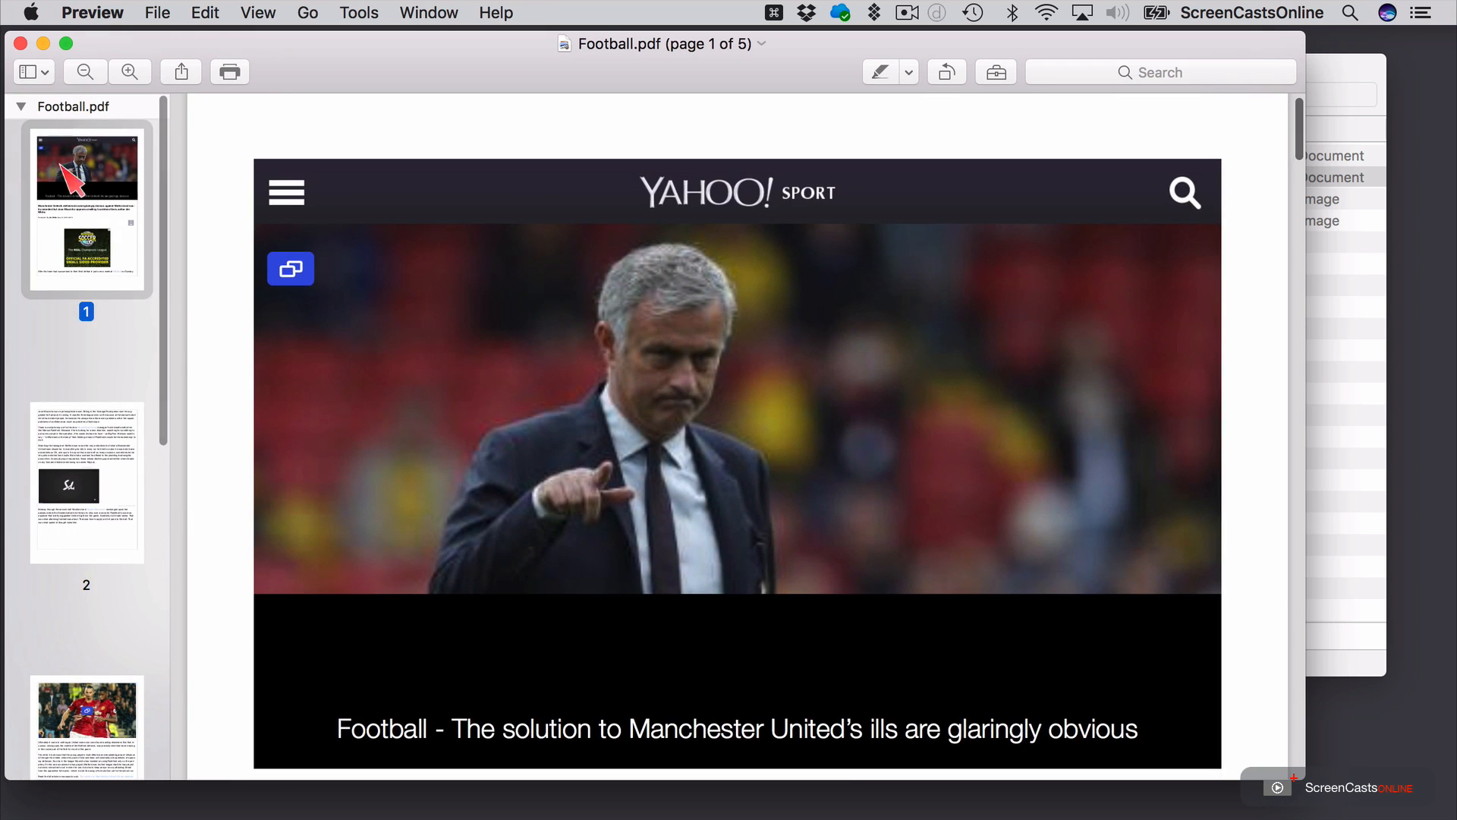
- Reorder the pages of Football.pdf: move page 2 to the front, and move the page with the red-shirted players into second place
left_click(88, 409)
left_click(92, 713)
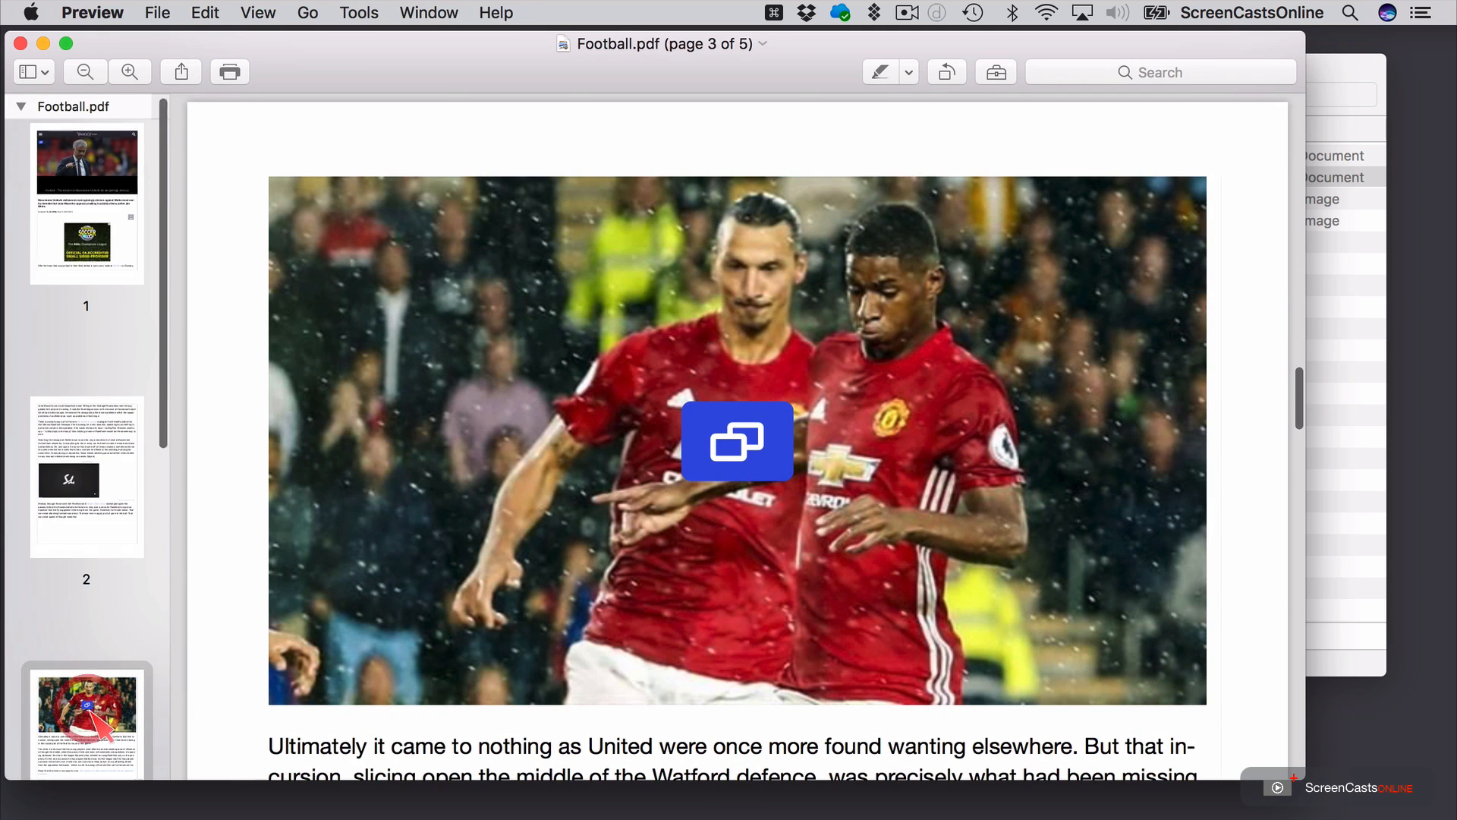
scroll(92, 713, "down", 6)
scroll(98, 725, "up", 10)
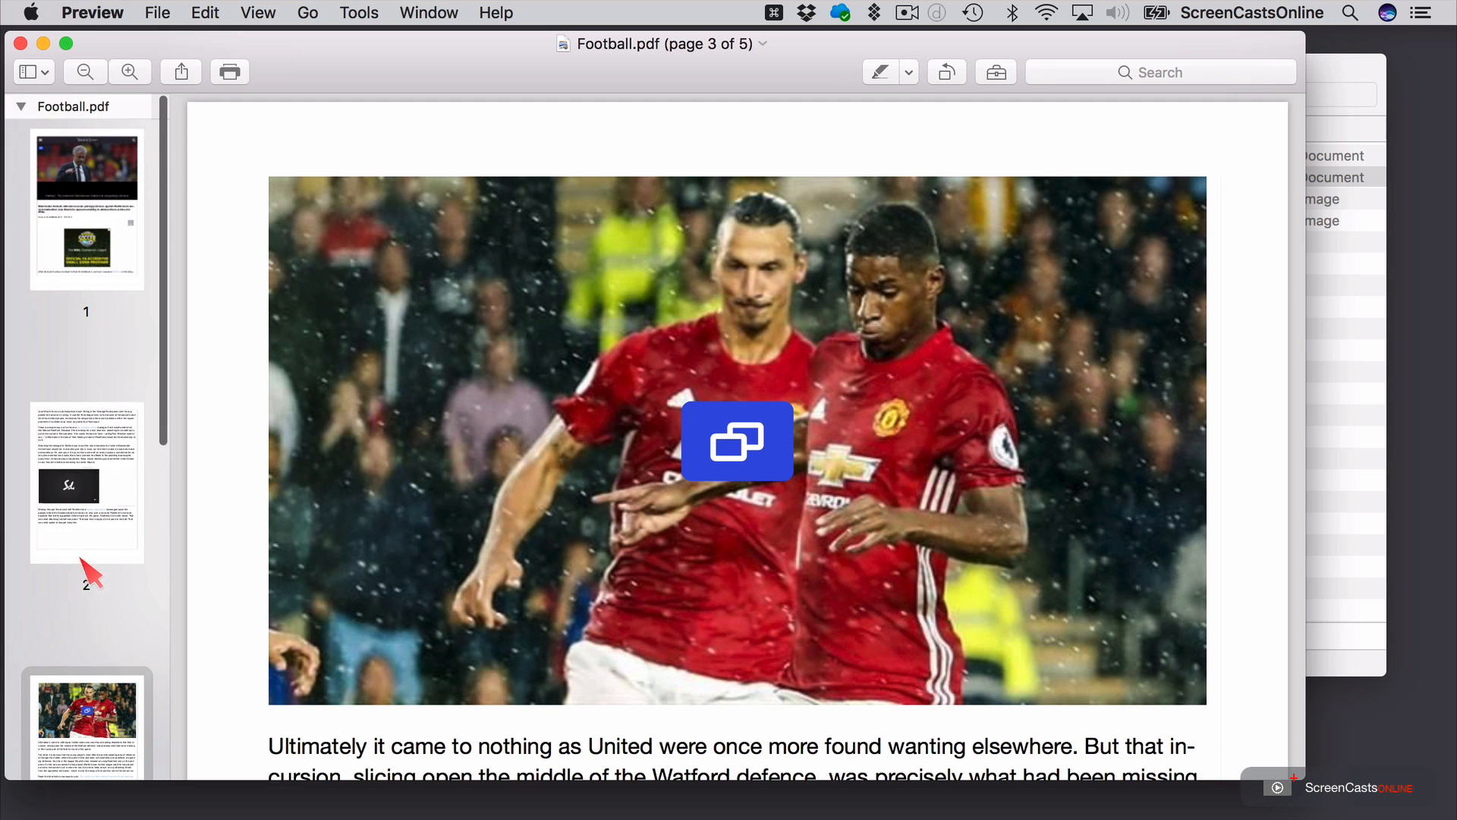
left_click_drag(83, 554, 95, 188)
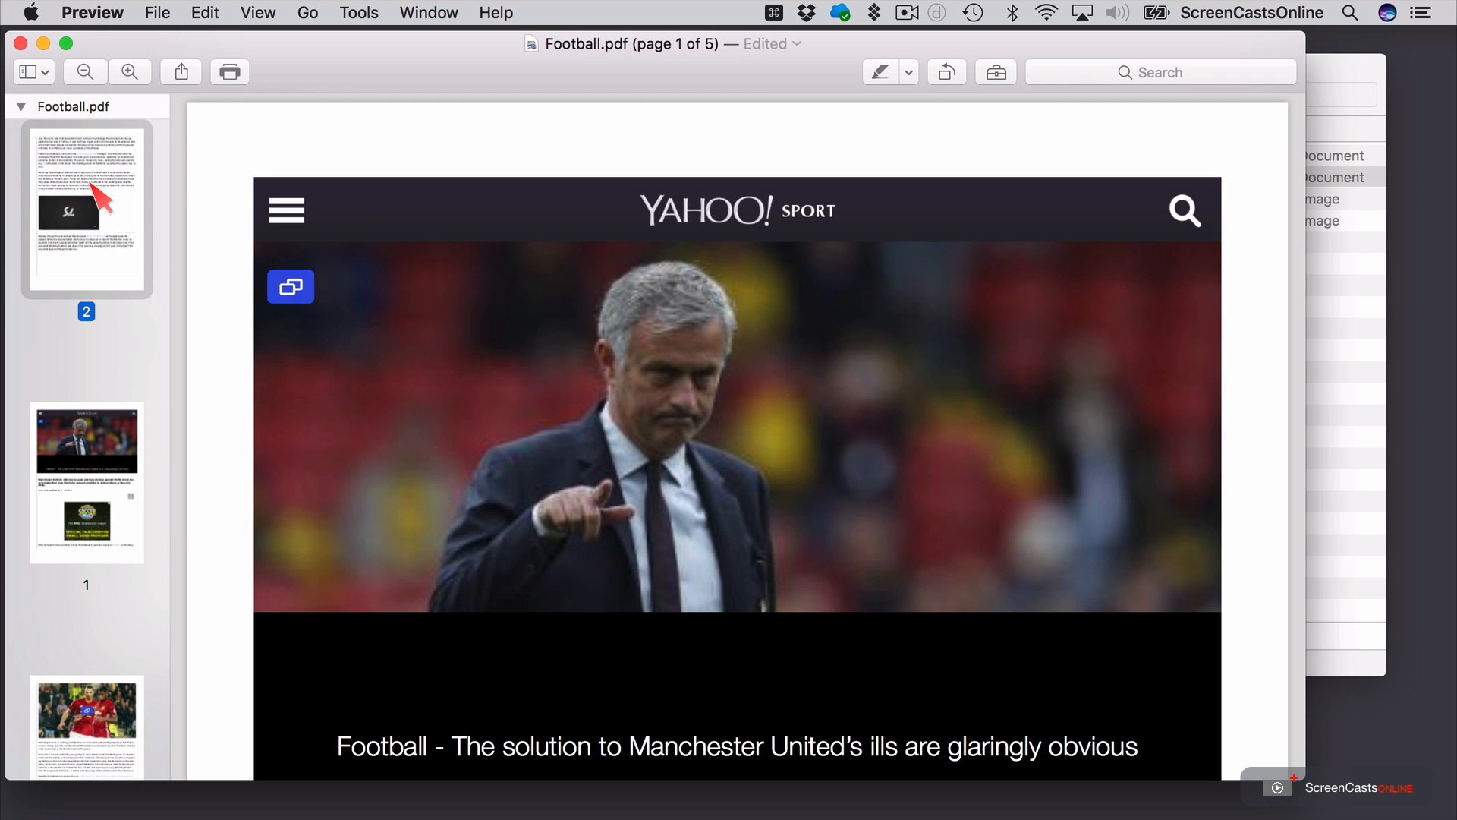
left_click_drag(76, 713, 81, 425)
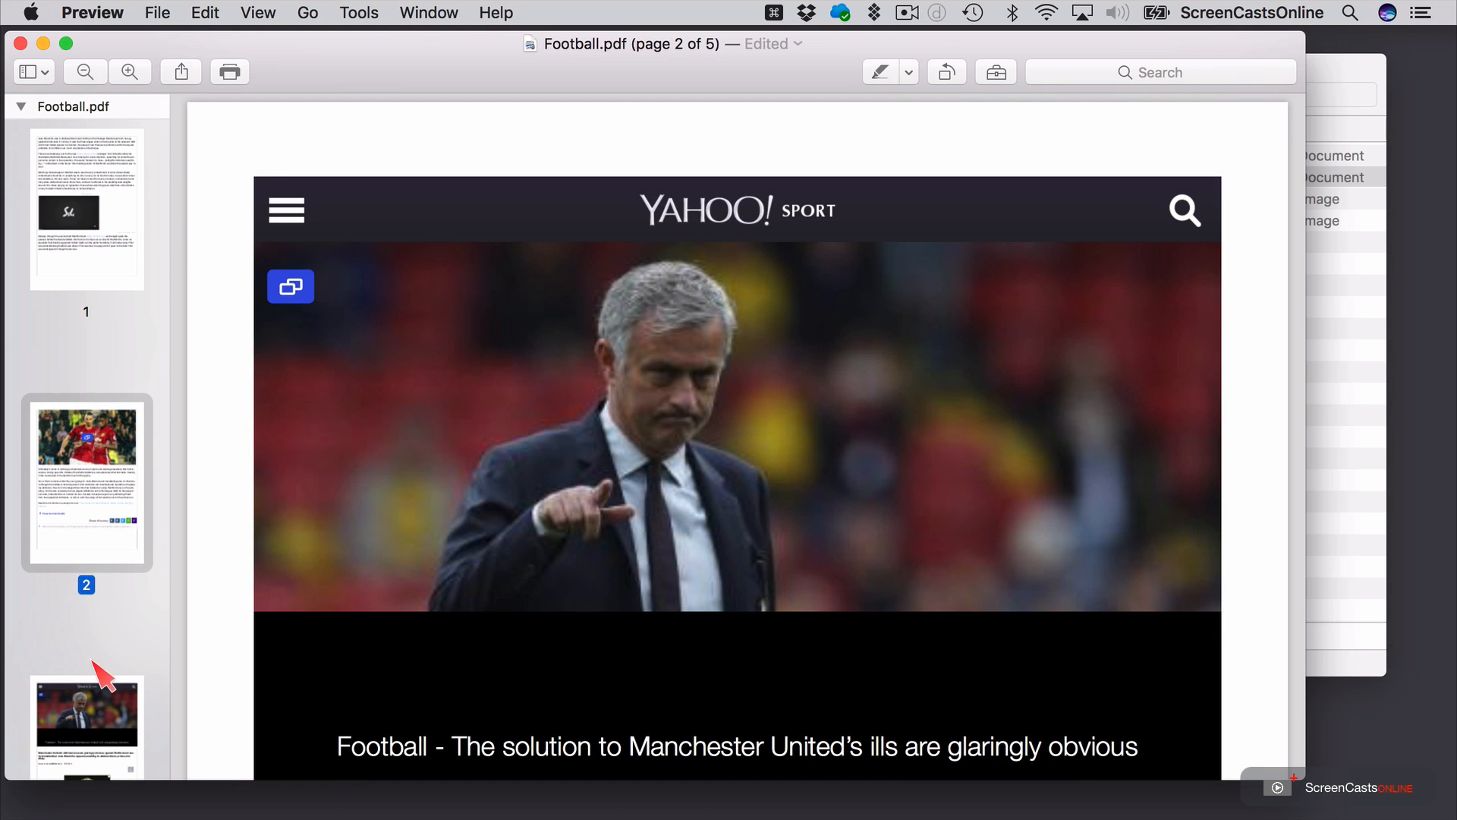
- Delete the Yahoo Sport cover page, now third in Football.pdf
scroll(93, 661, "down", 3)
left_click(91, 627)
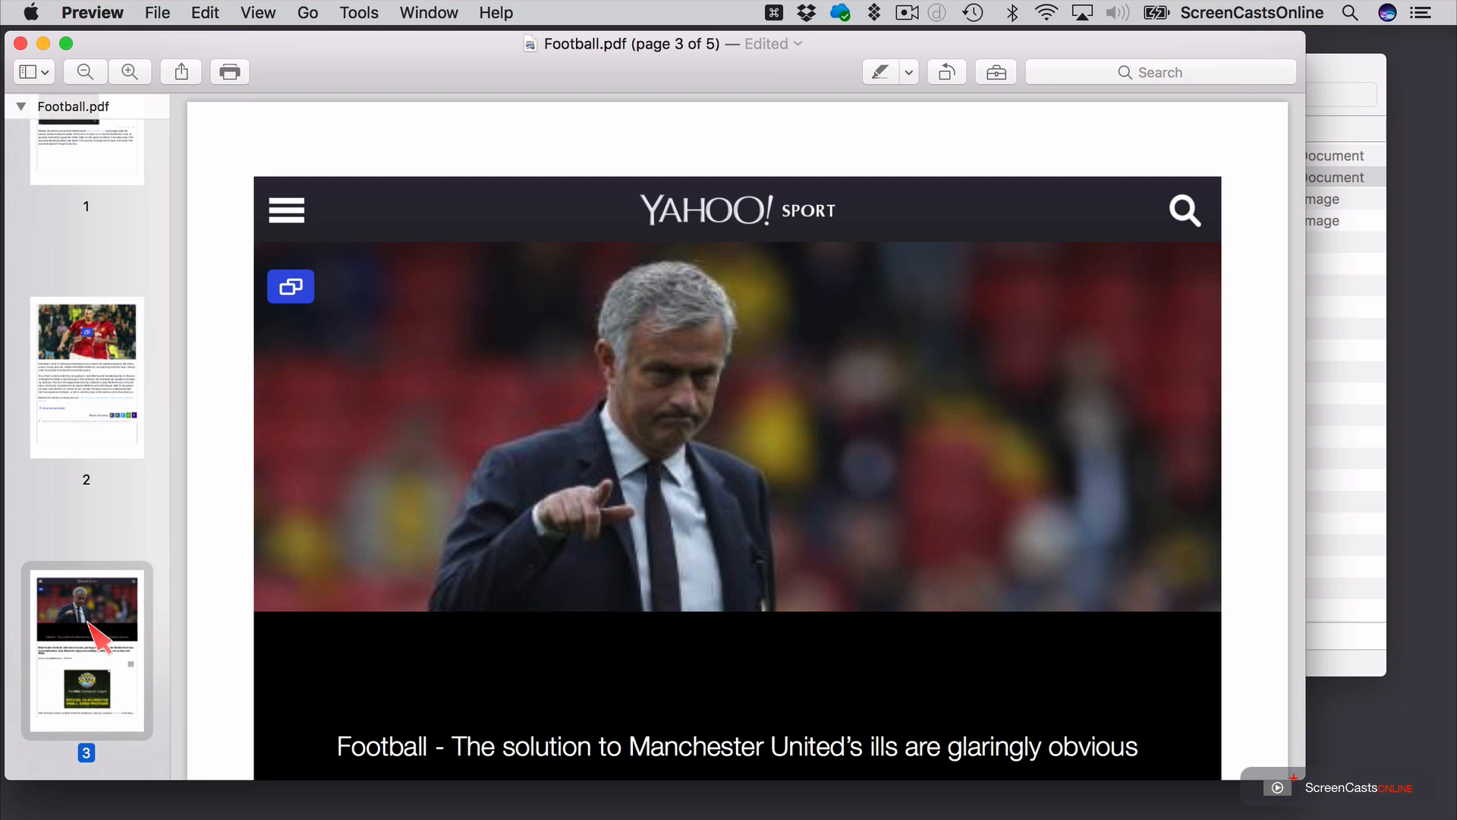
key("Delete")
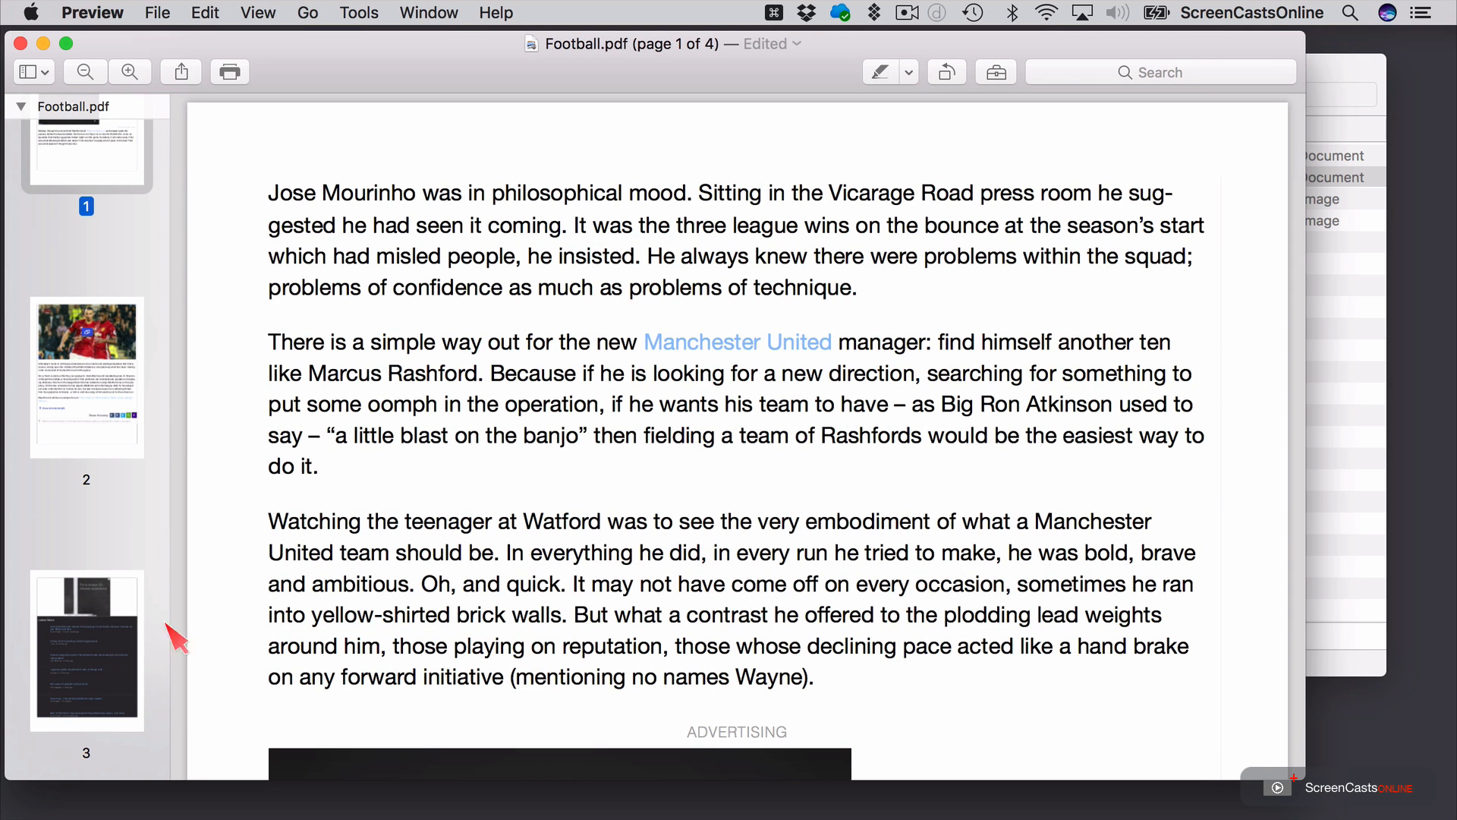
- Open Apple Music Festival.pdf from the PDFs folder in Finder and insert its page into Football.pdf after the first page
left_click(1342, 543)
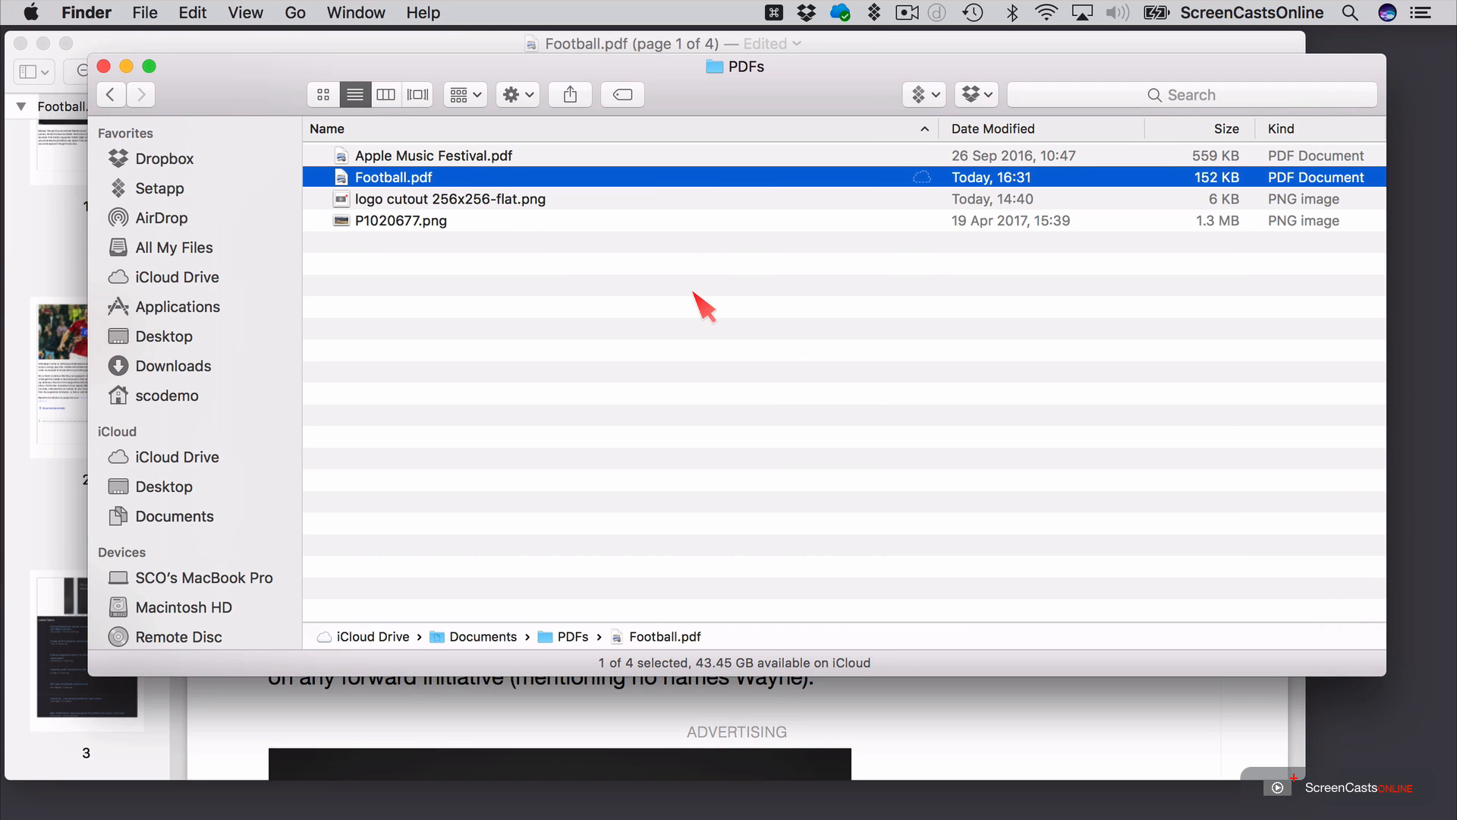
double_click(425, 155)
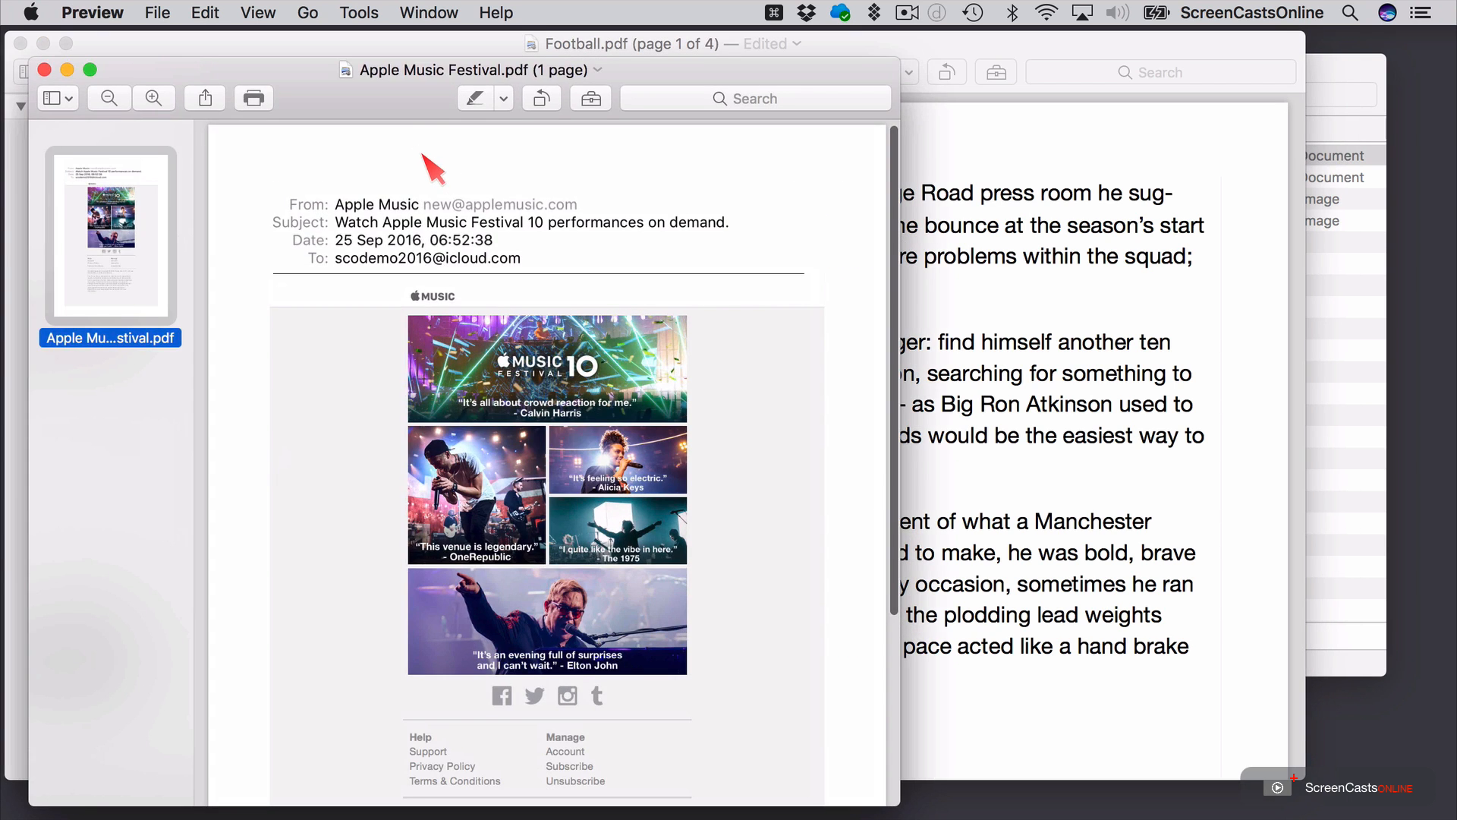
left_click_drag(291, 66, 849, 66)
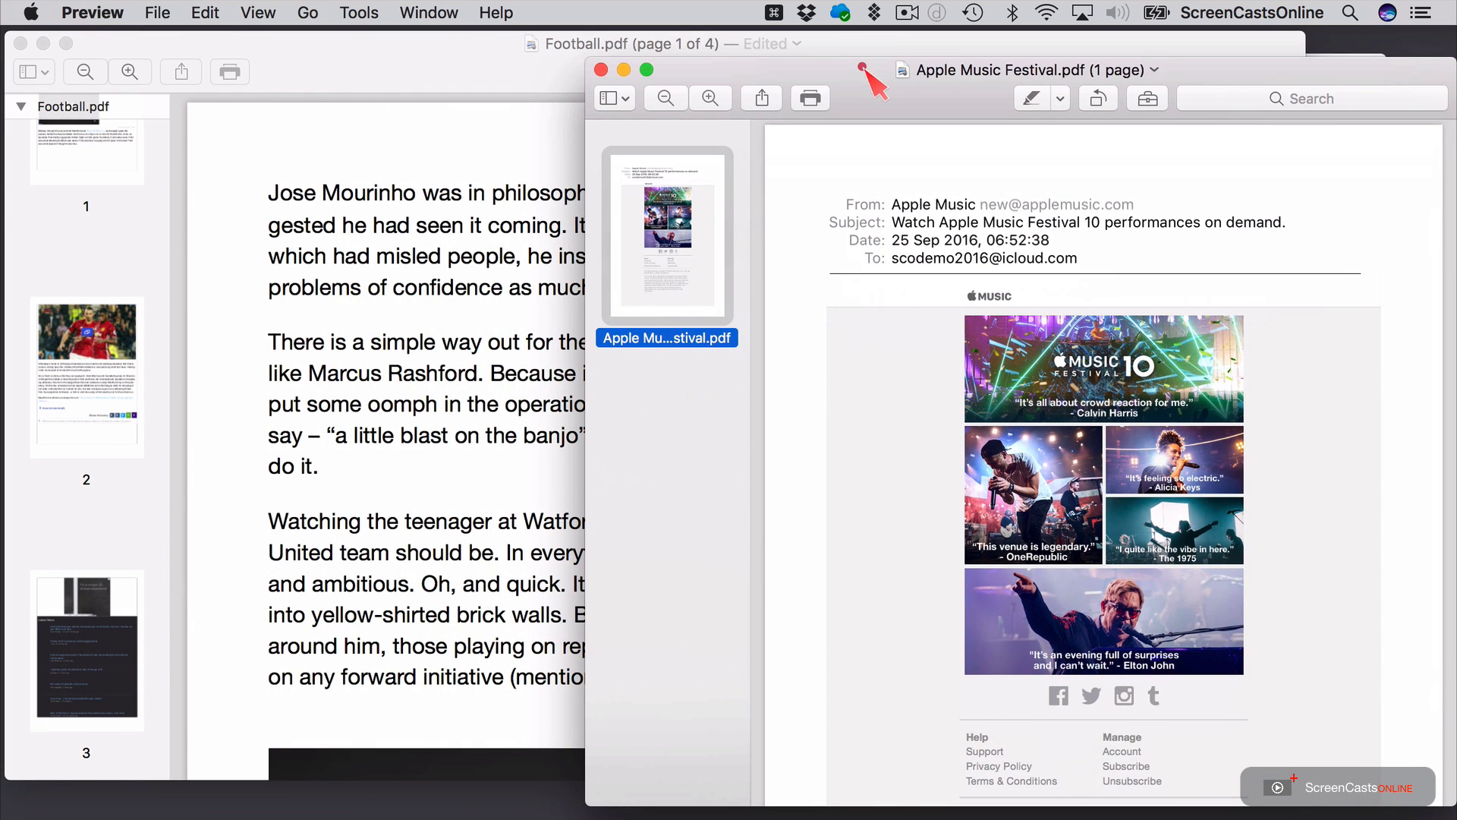
left_click_drag(664, 258, 87, 288)
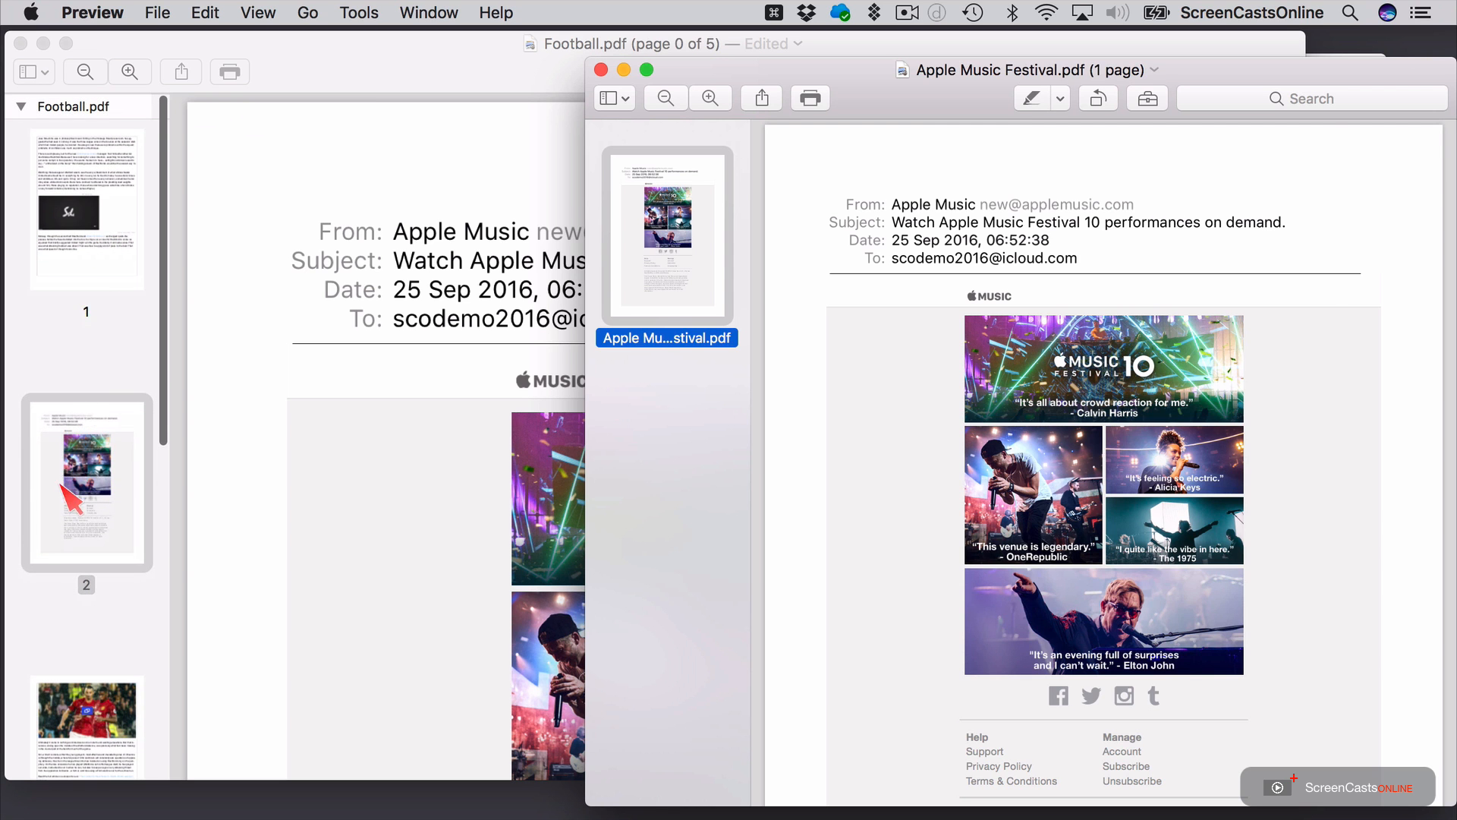
- Make the inserted Apple Music page the first page of Football.pdf and close the Apple Music Festival document
left_click(72, 493)
left_click_drag(69, 243, 84, 193)
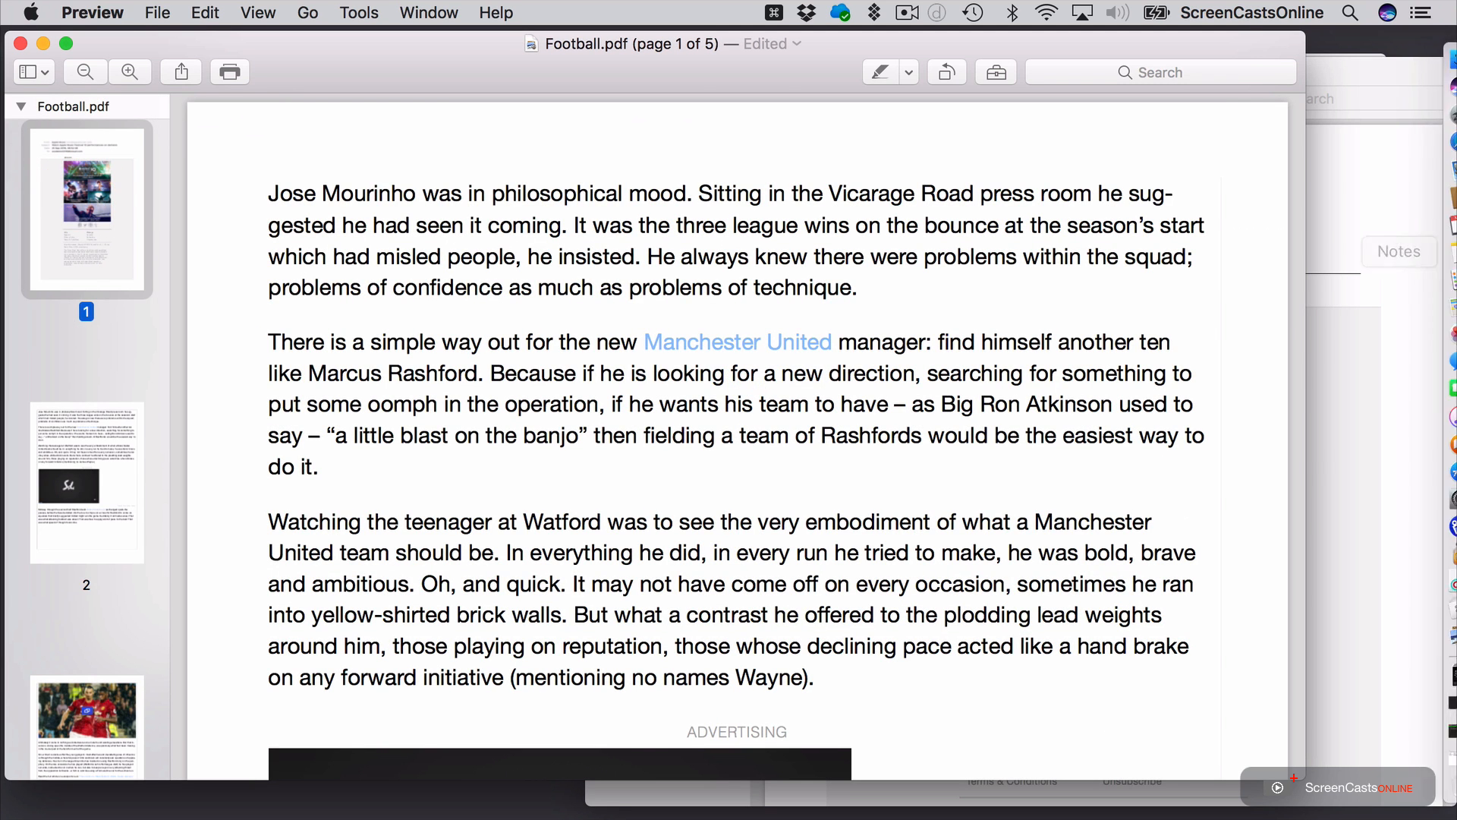
left_click(1363, 218)
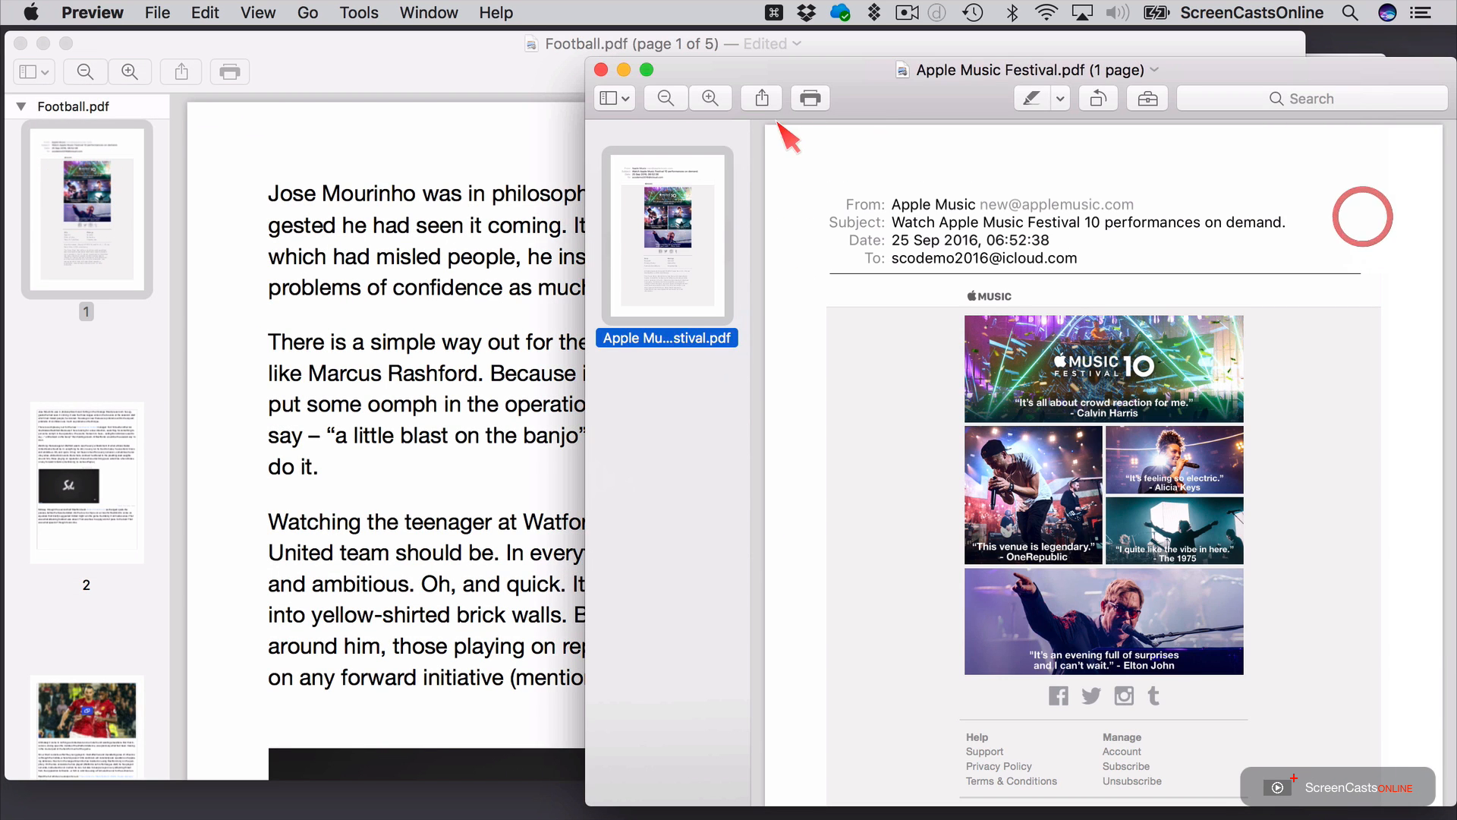
left_click(601, 69)
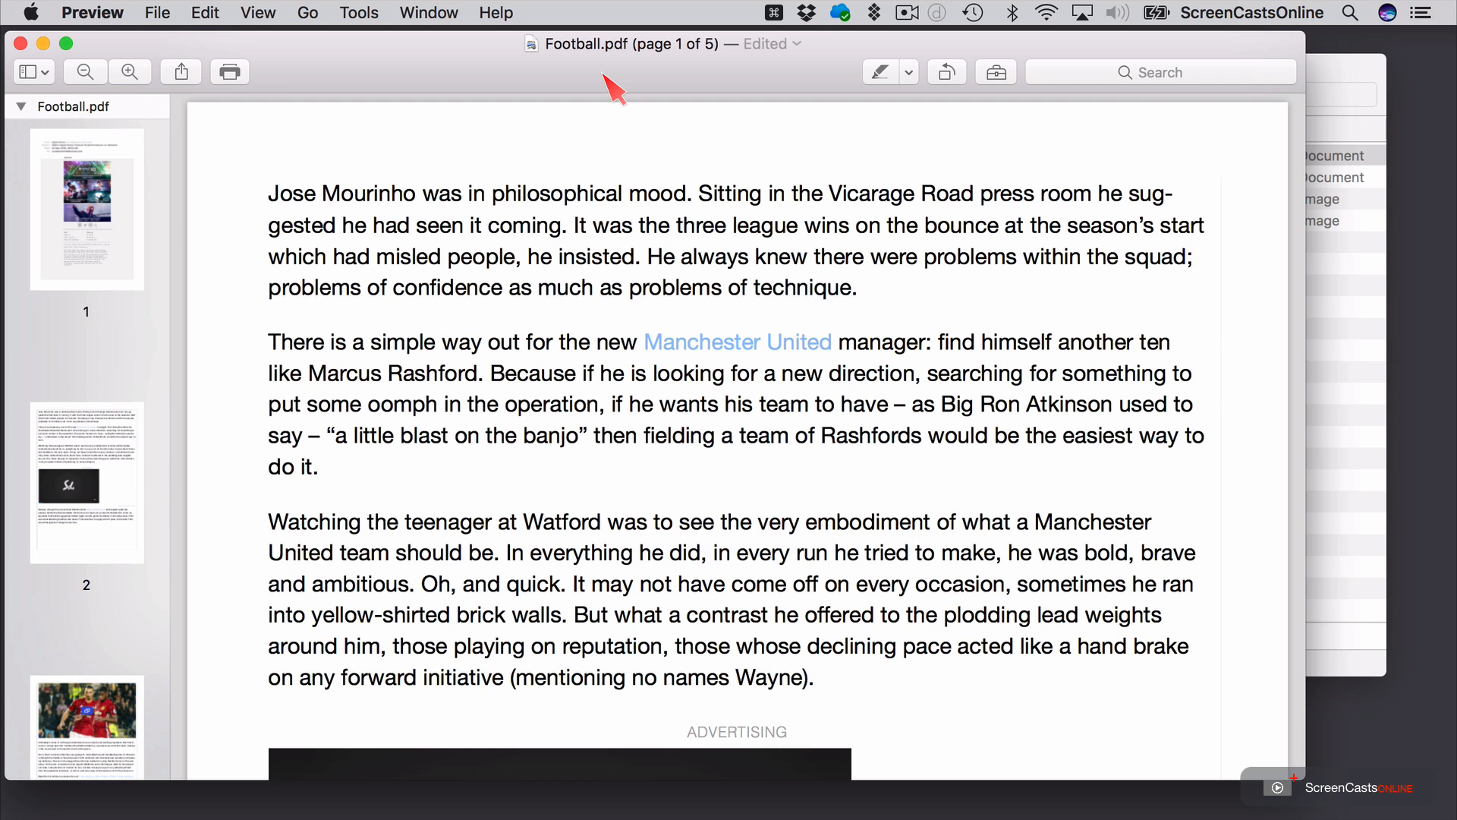
left_click_drag(463, 46, 546, 49)
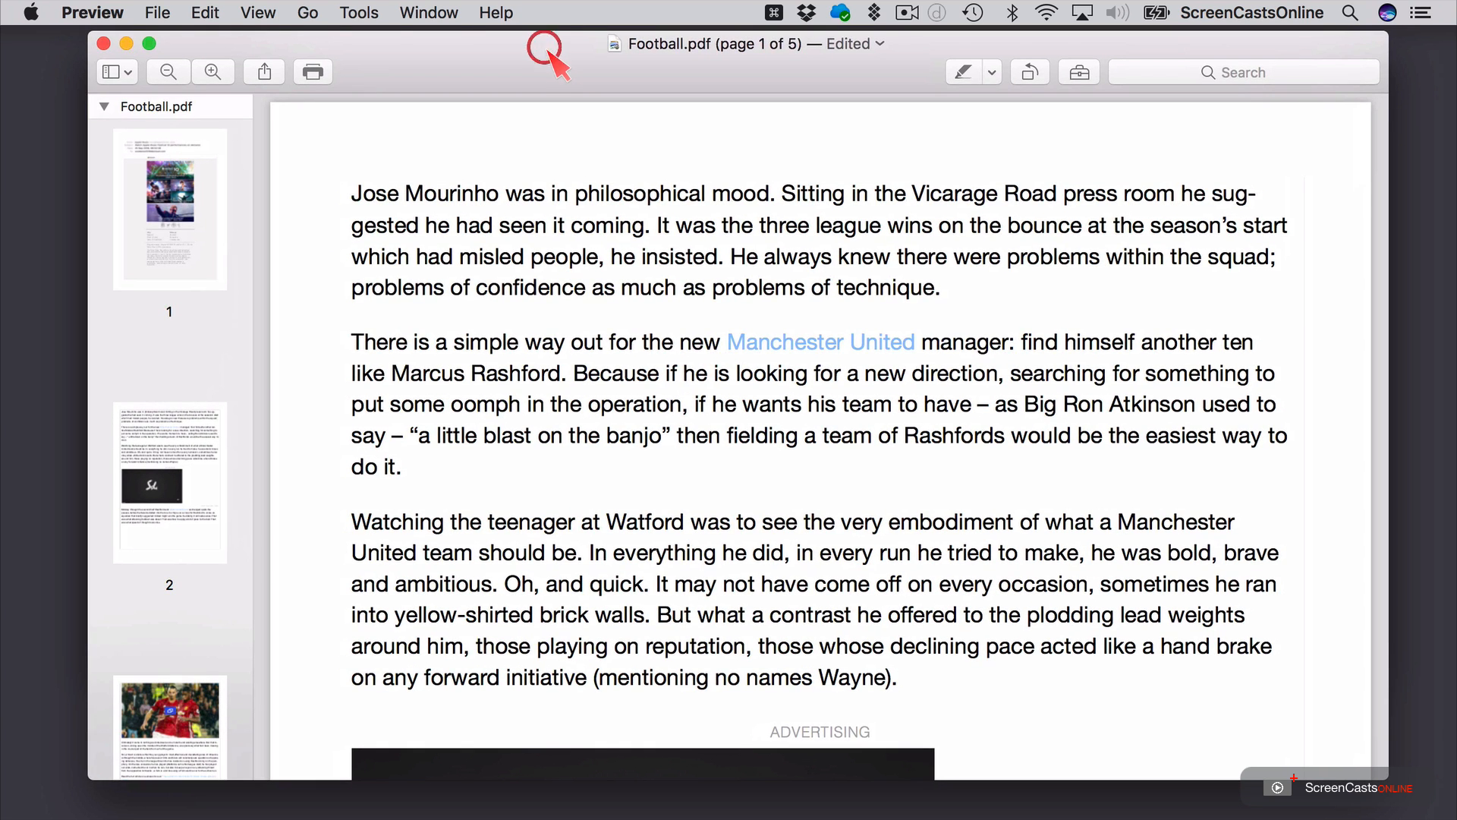
left_click(157, 13)
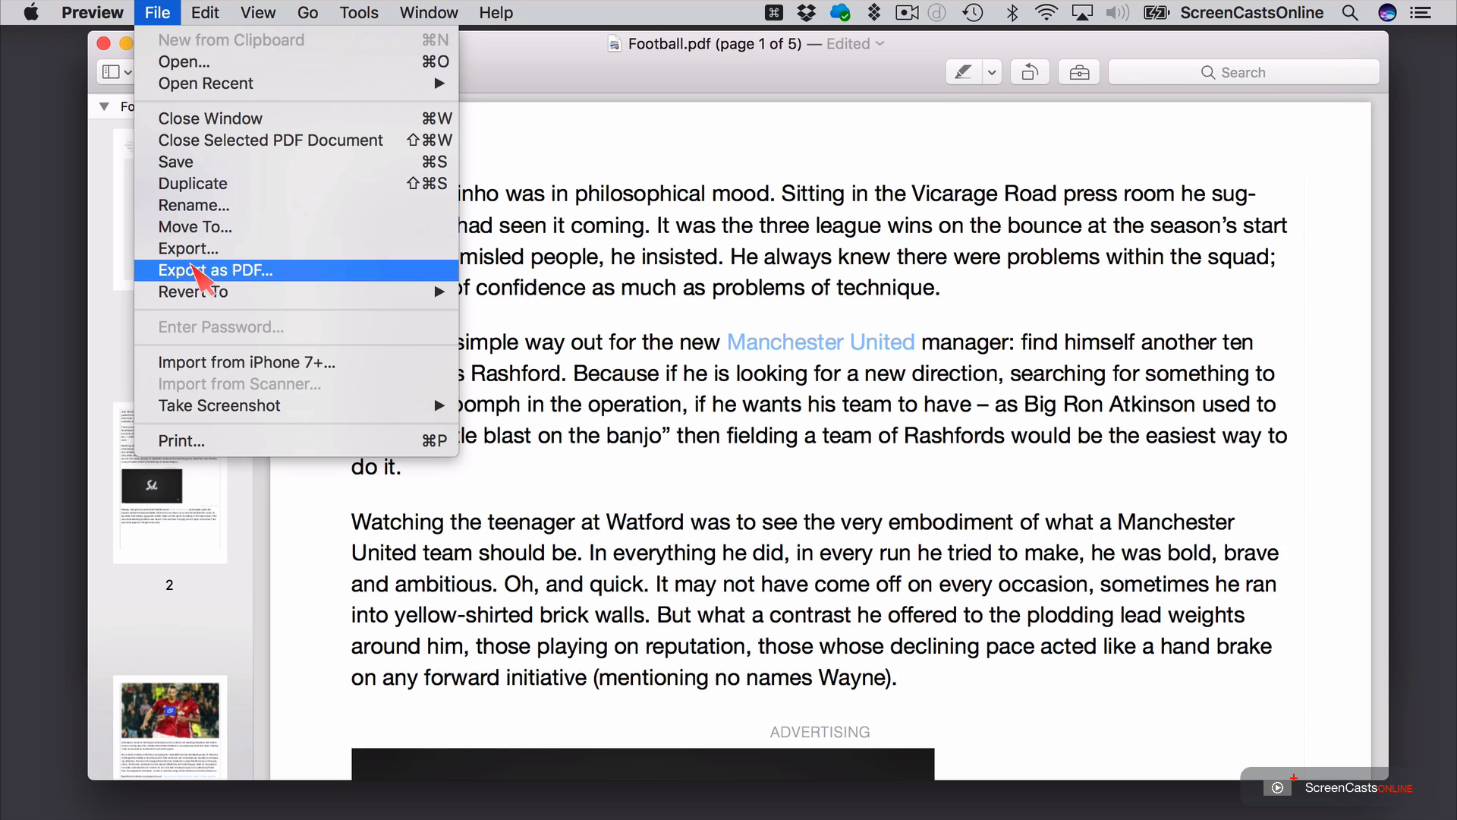
left_click(198, 274)
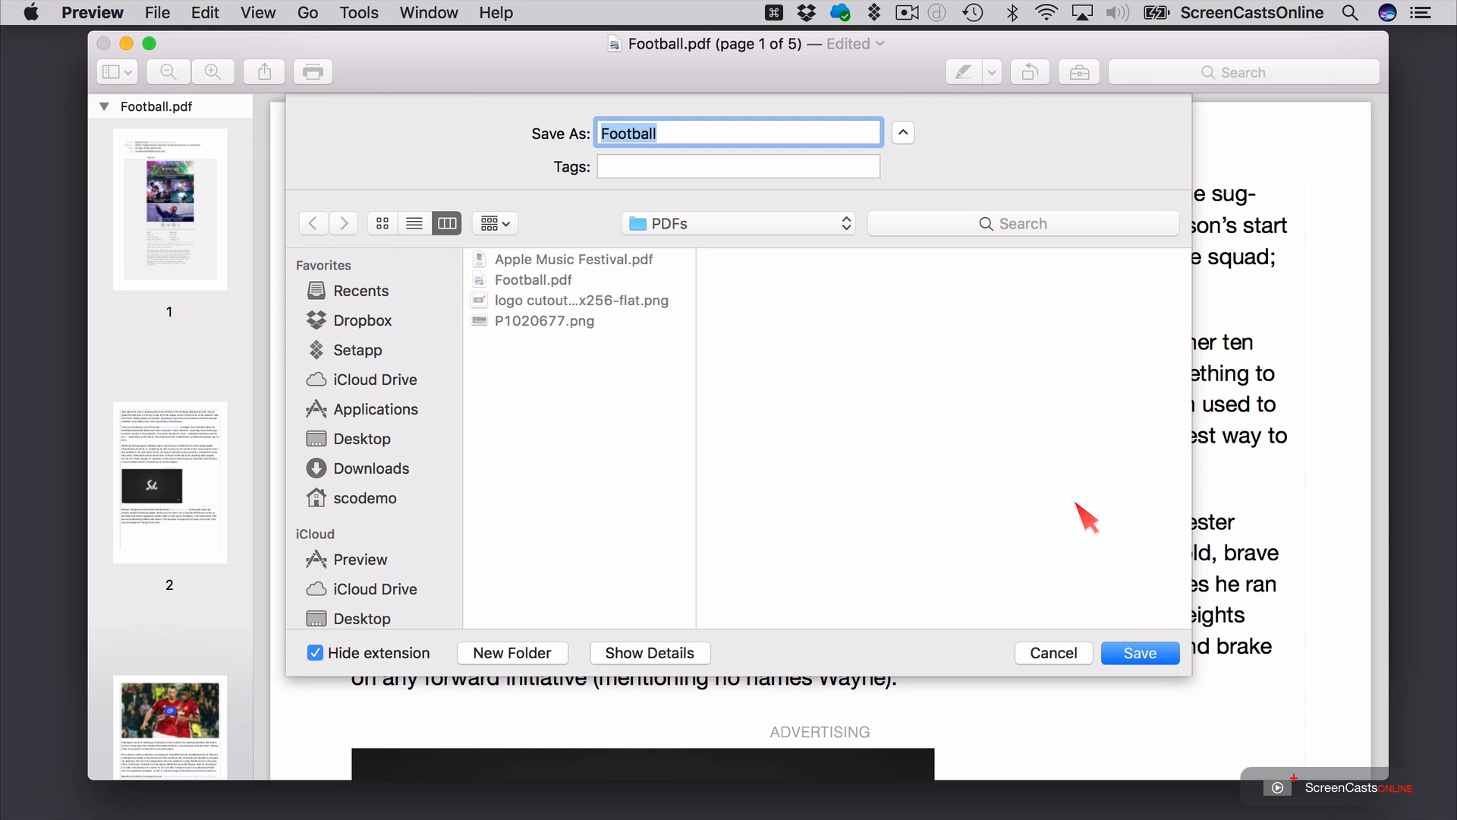
left_click(642, 651)
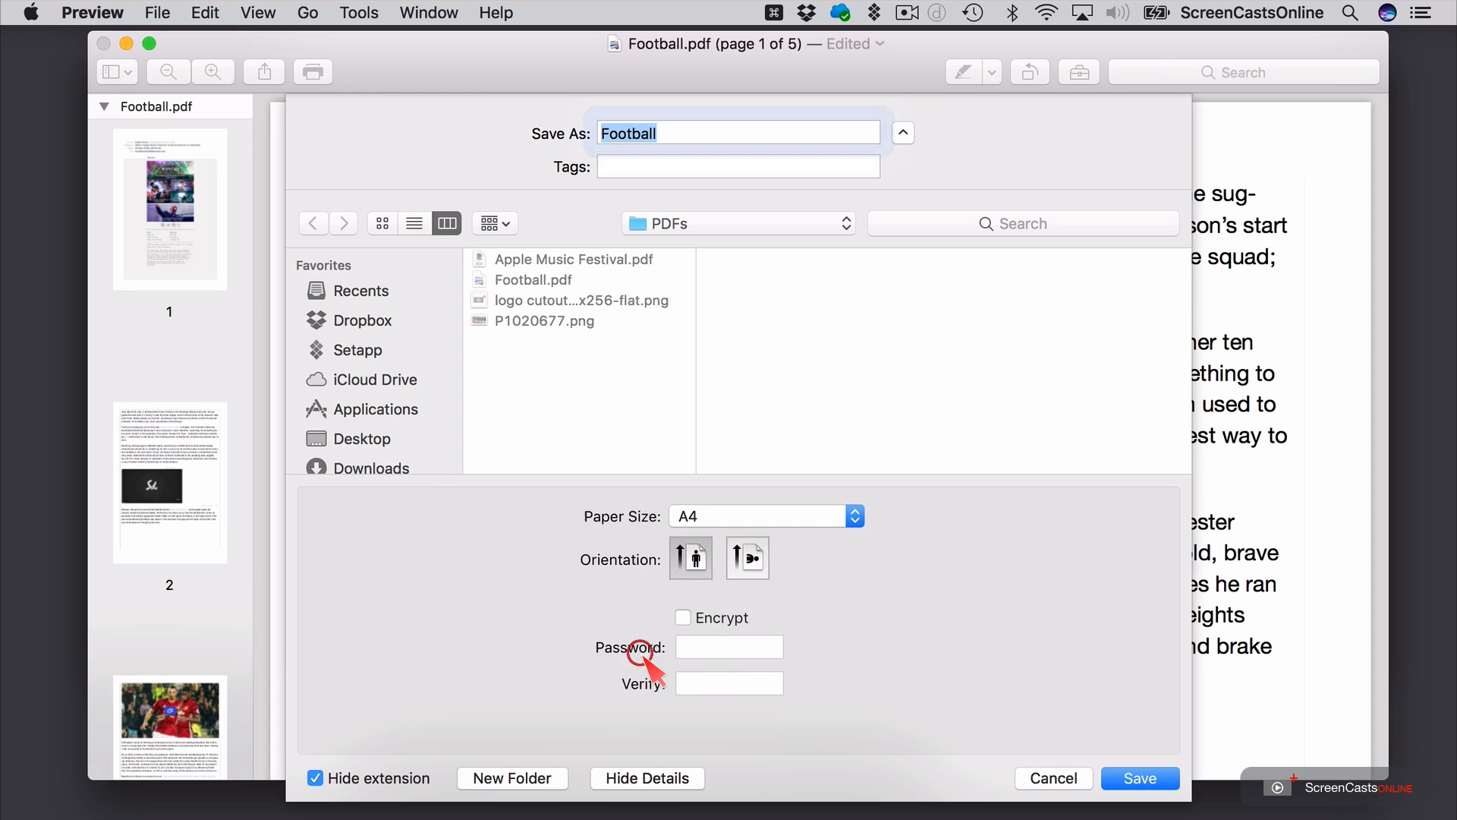
left_click(682, 617)
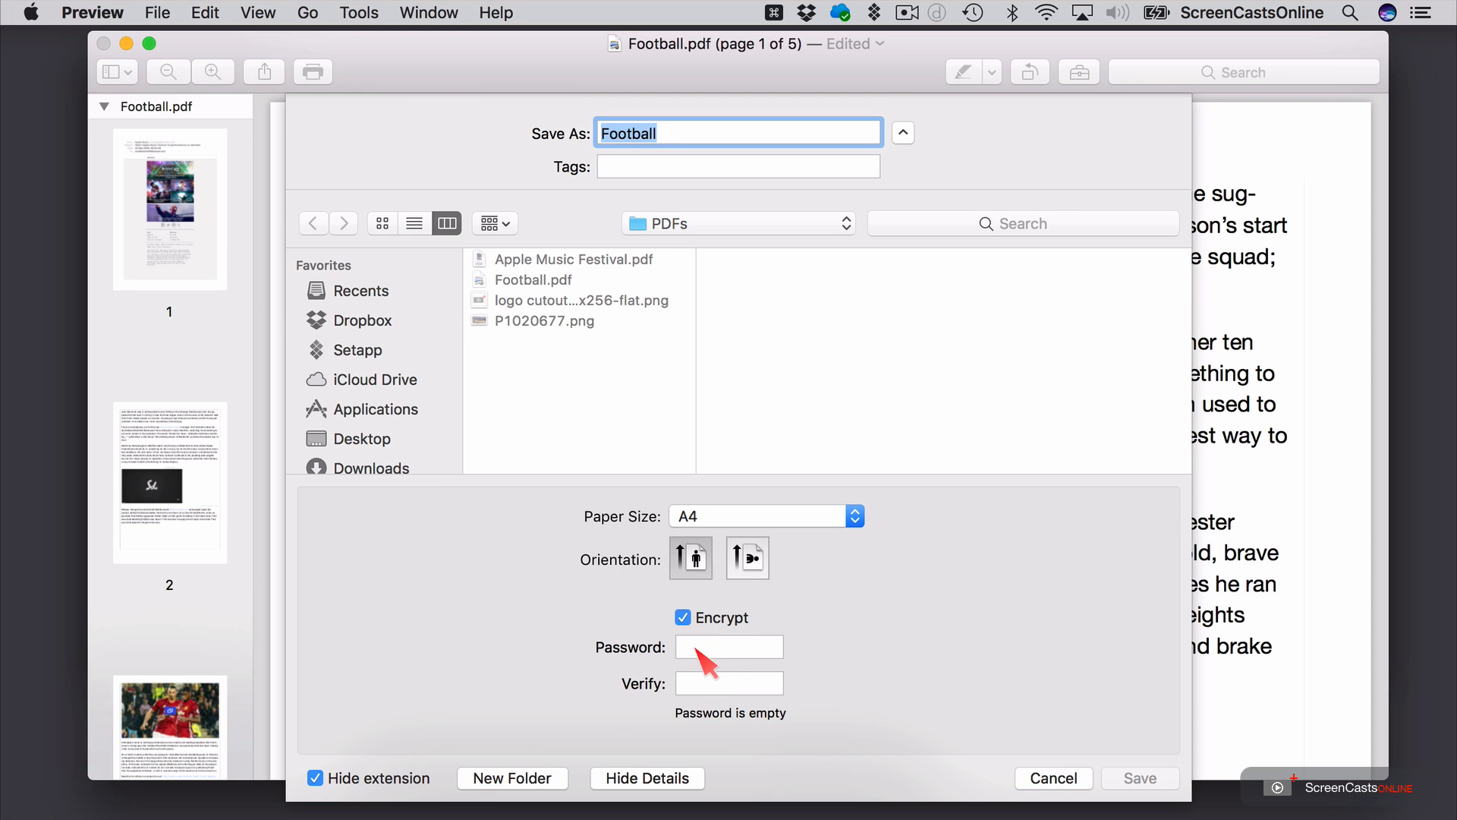
left_click(695, 647)
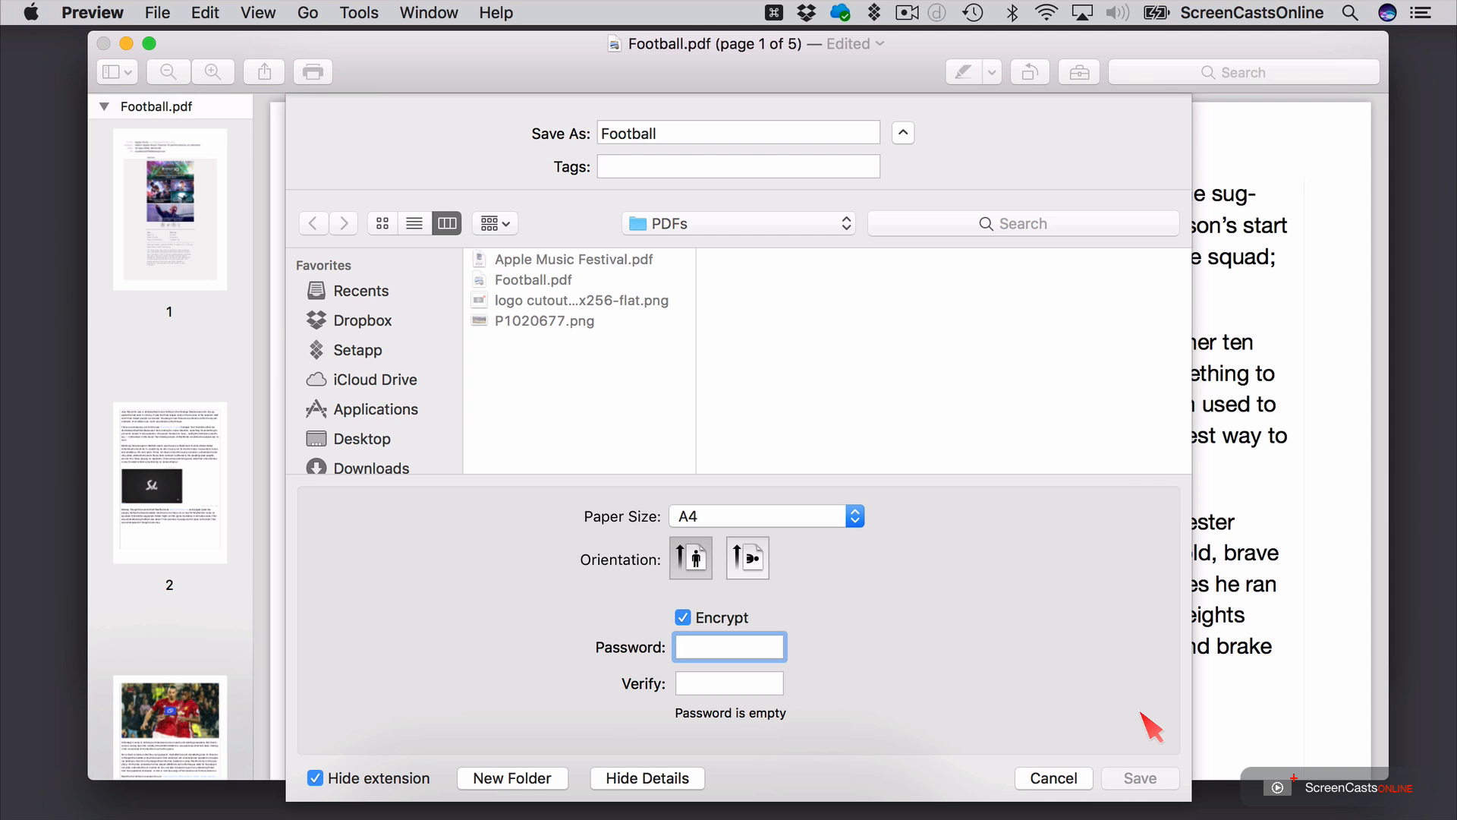
left_click(1055, 780)
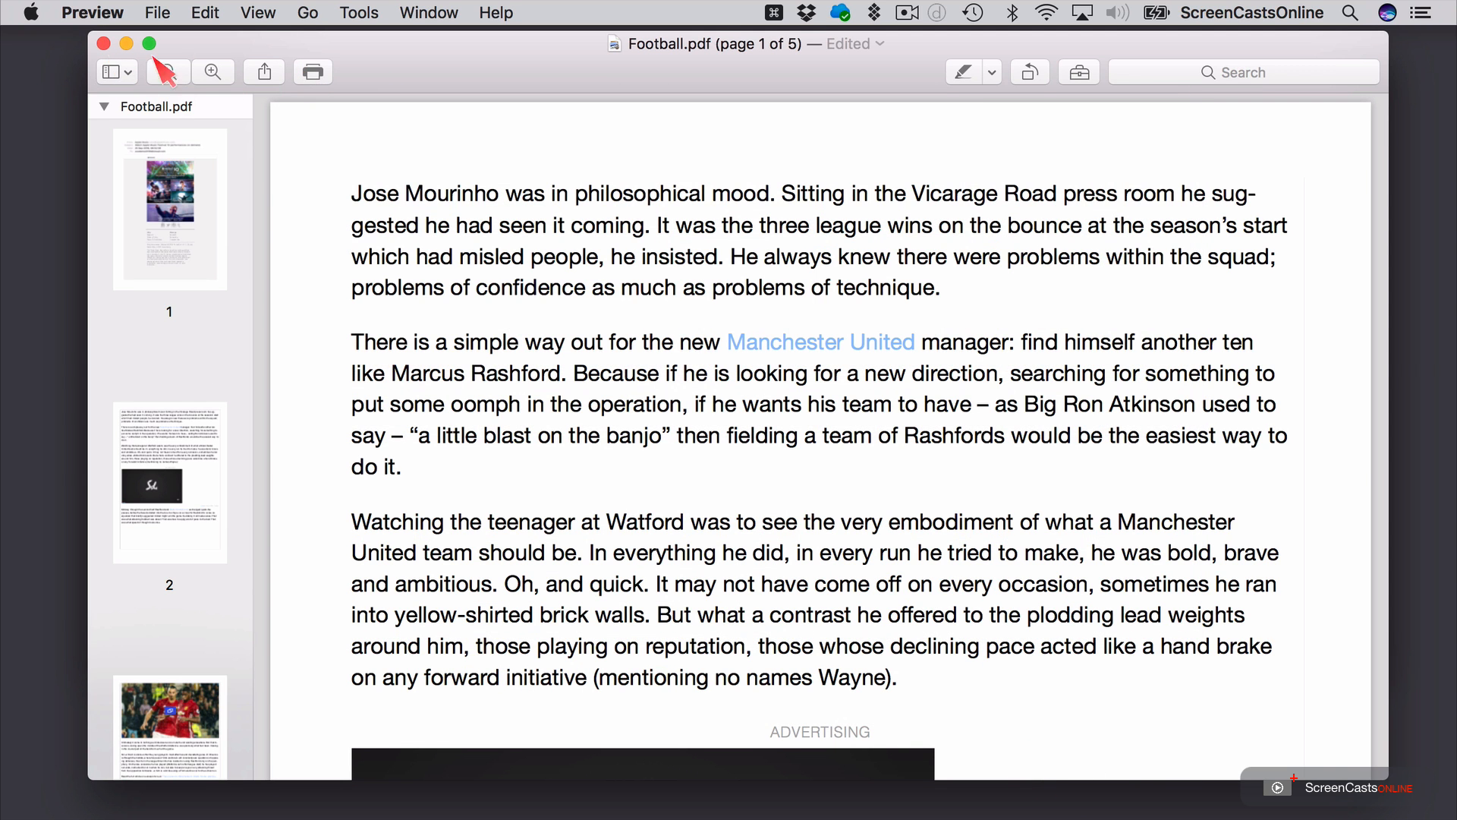
- Check the file size of Football.pdf in the PDFs folder in Finder, and bring its Preview window back into view
left_click_drag(309, 43, 274, 433)
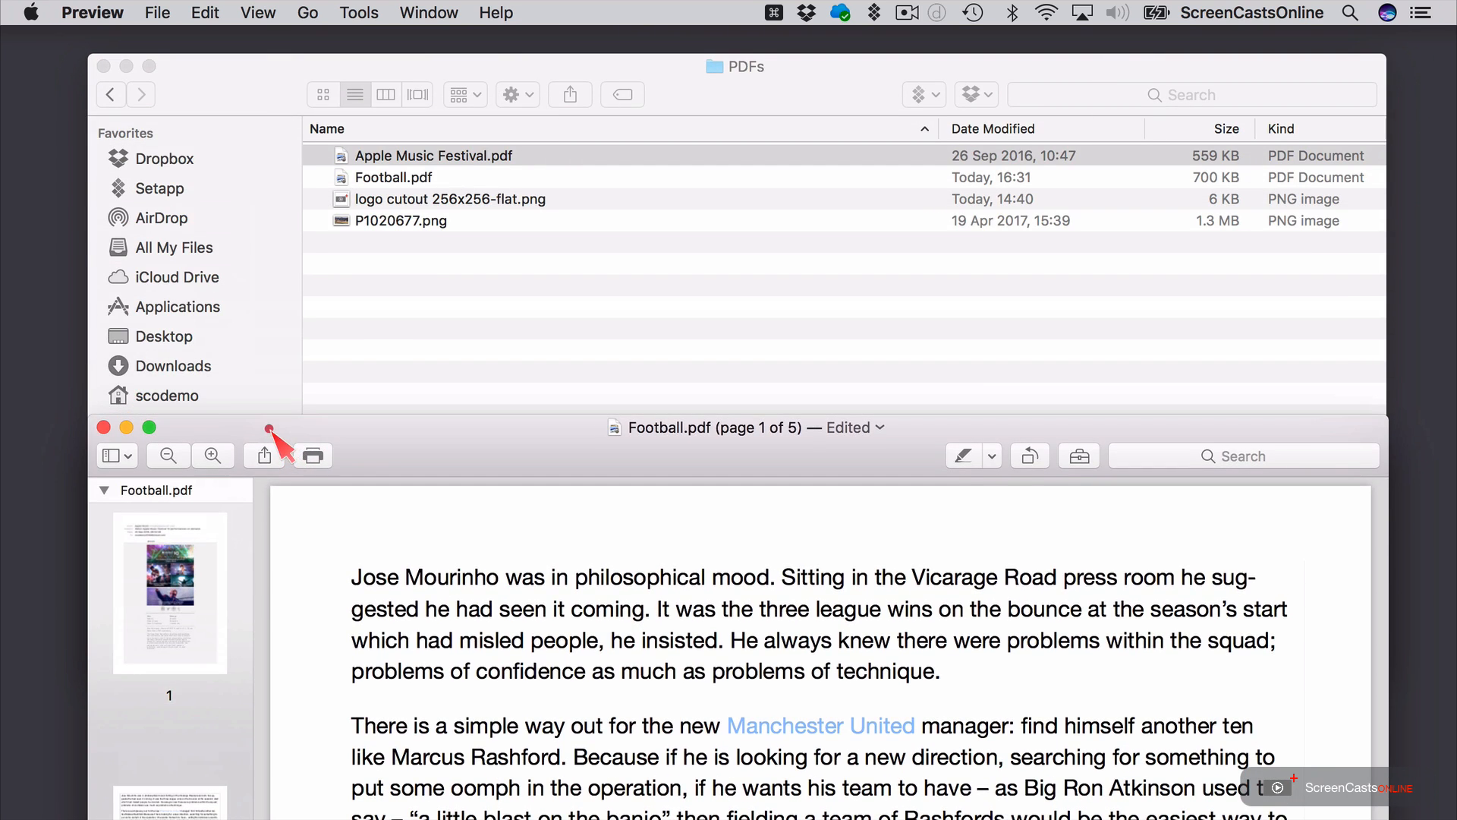
left_click(414, 302)
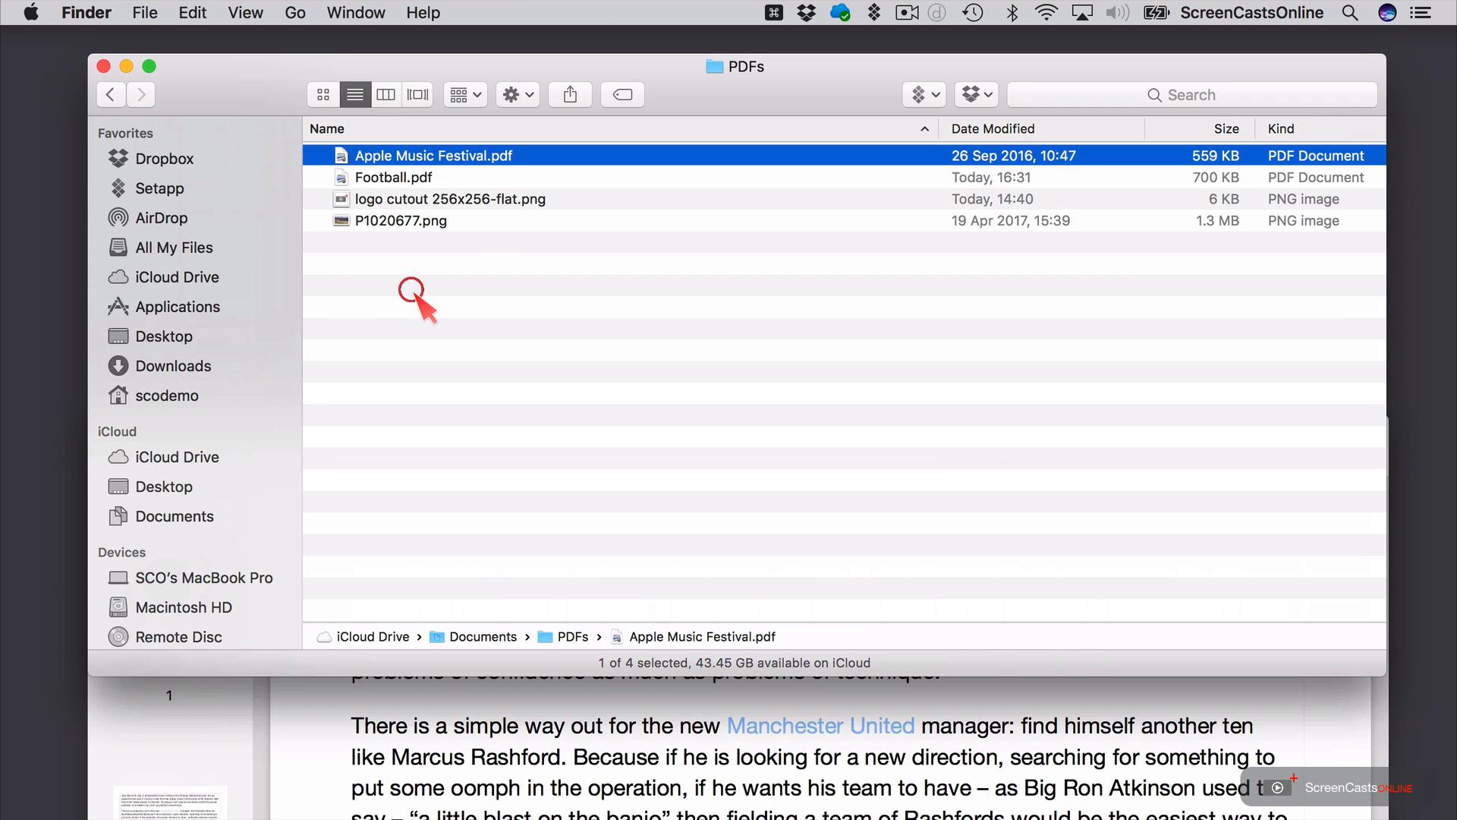
left_click(394, 180)
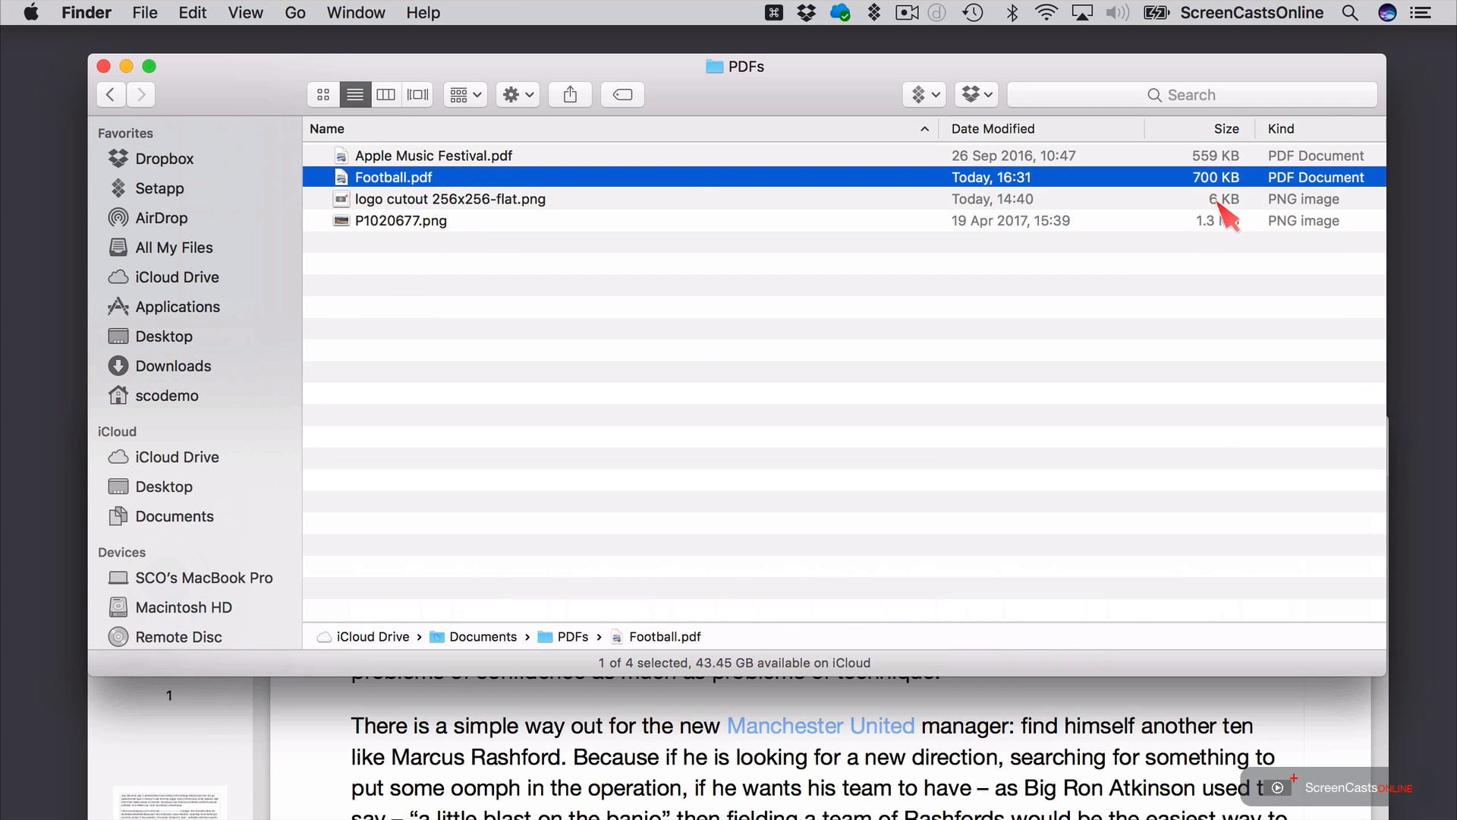
left_click(666, 751)
left_click_drag(524, 451, 517, 77)
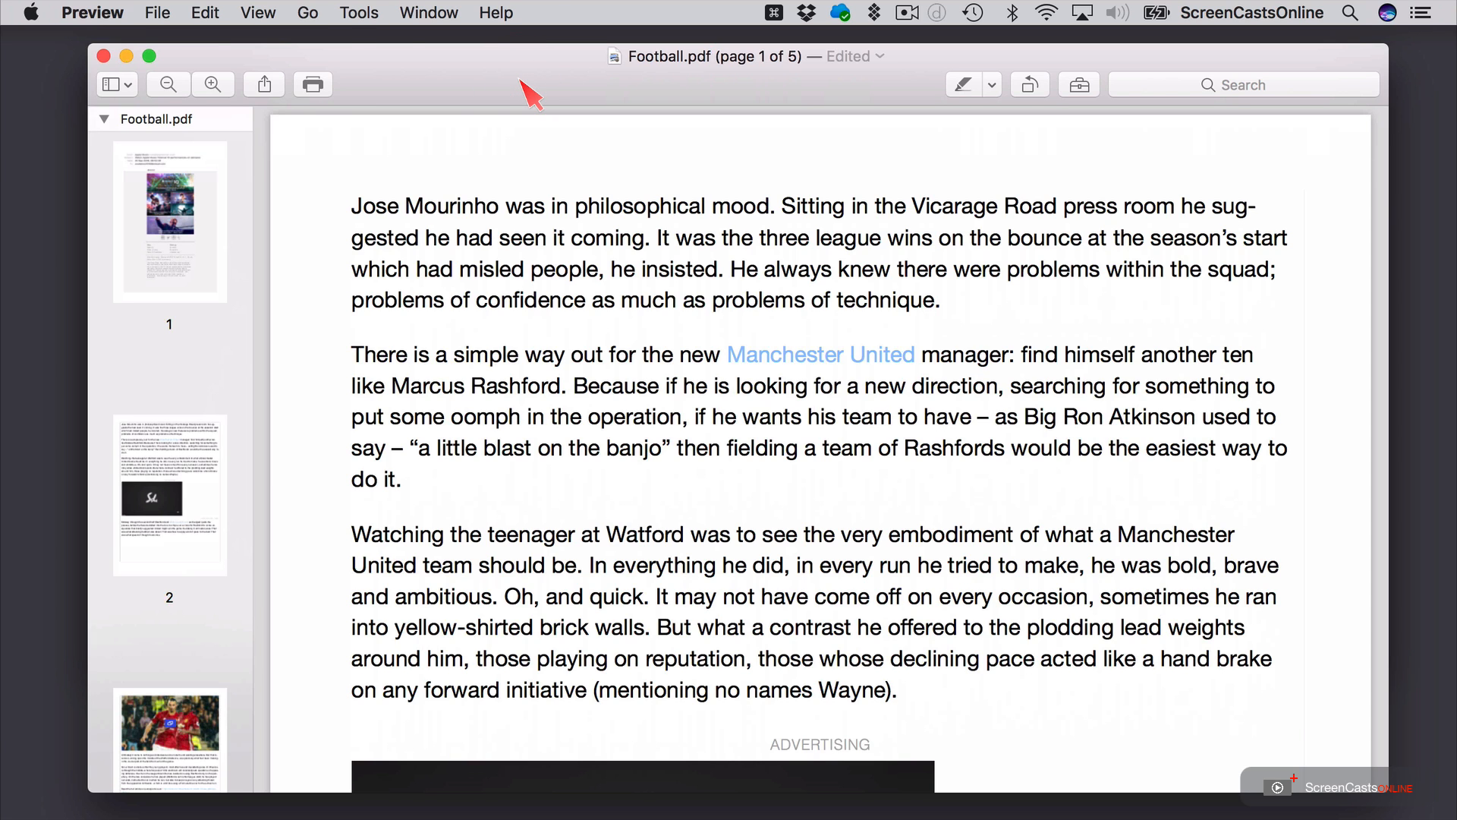
- Set up an unencrypted export of Football.pdf in PDF format with the Reduce File Size Quartz filter
left_click(157, 13)
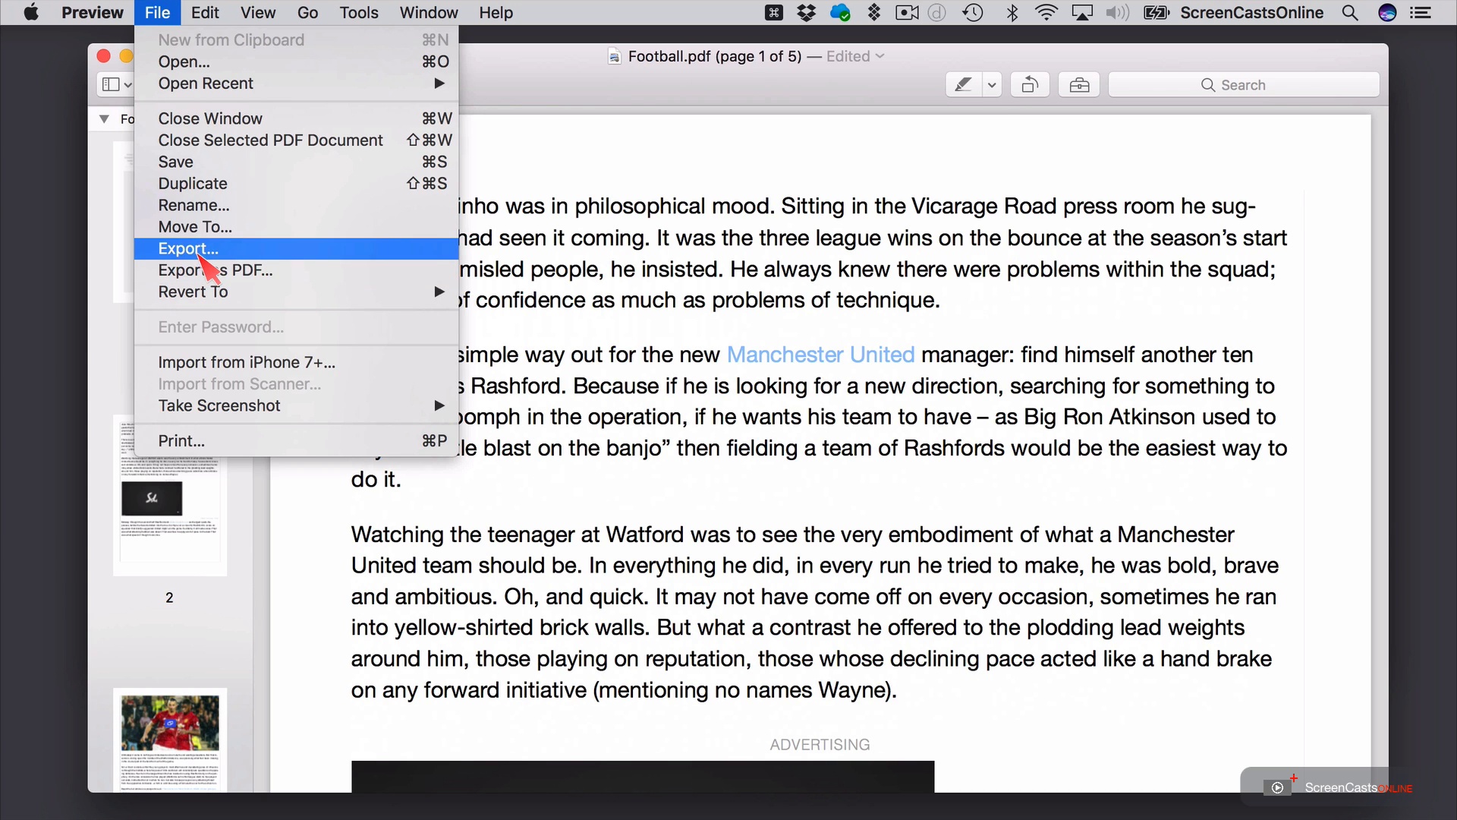
left_click(199, 248)
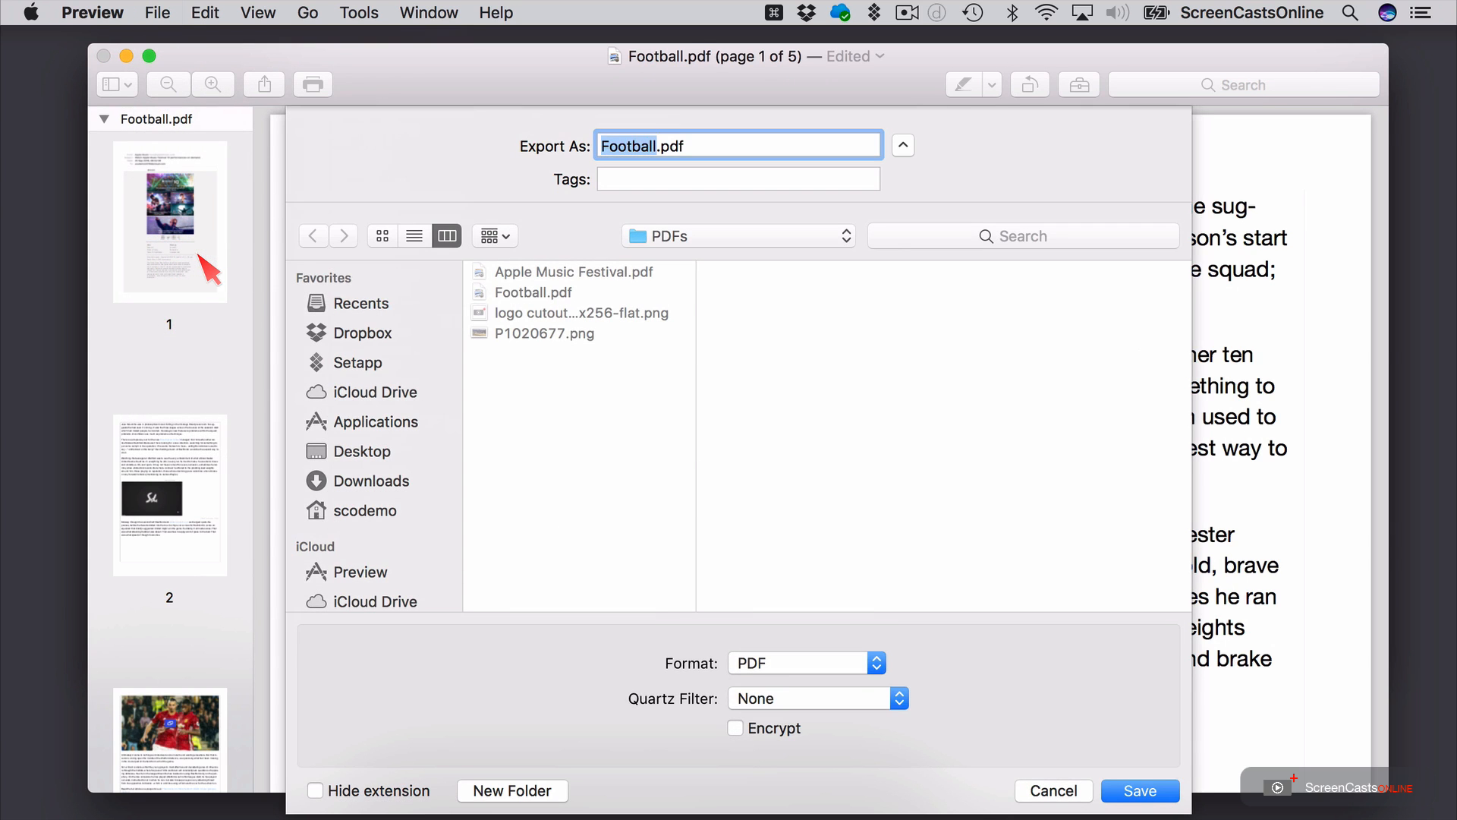
left_click(814, 665)
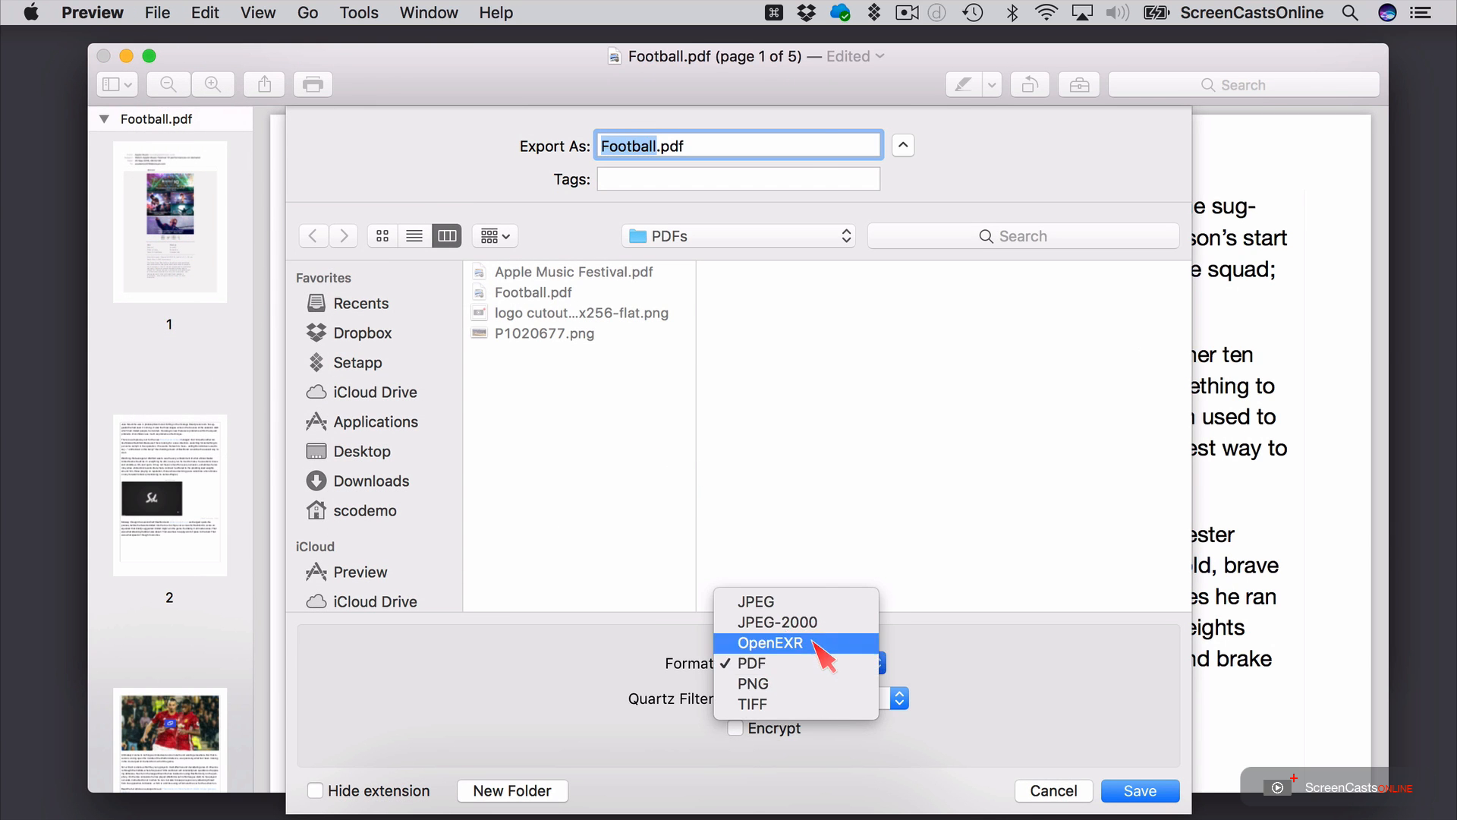
left_click(643, 649)
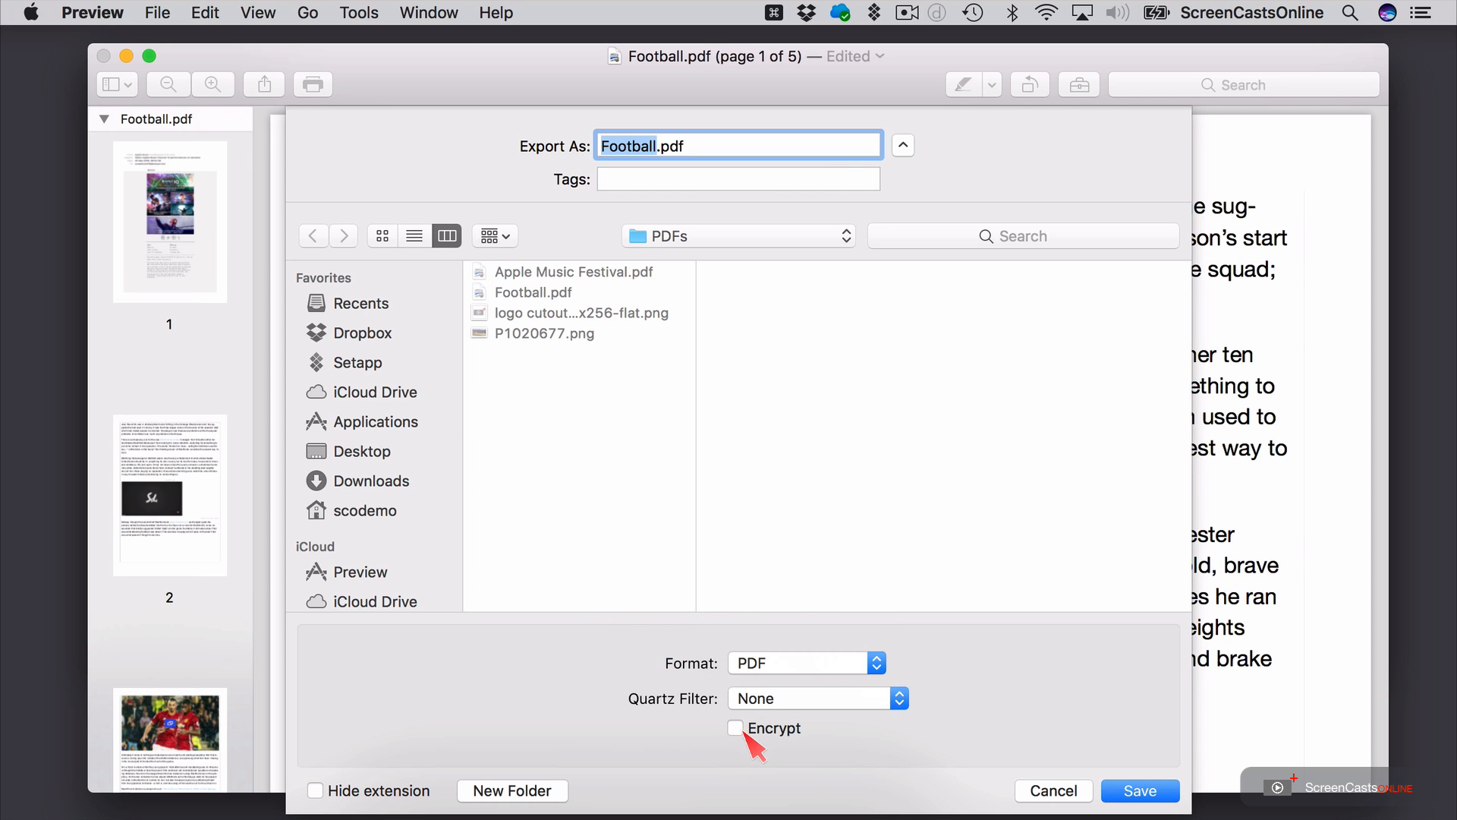
left_click(743, 729)
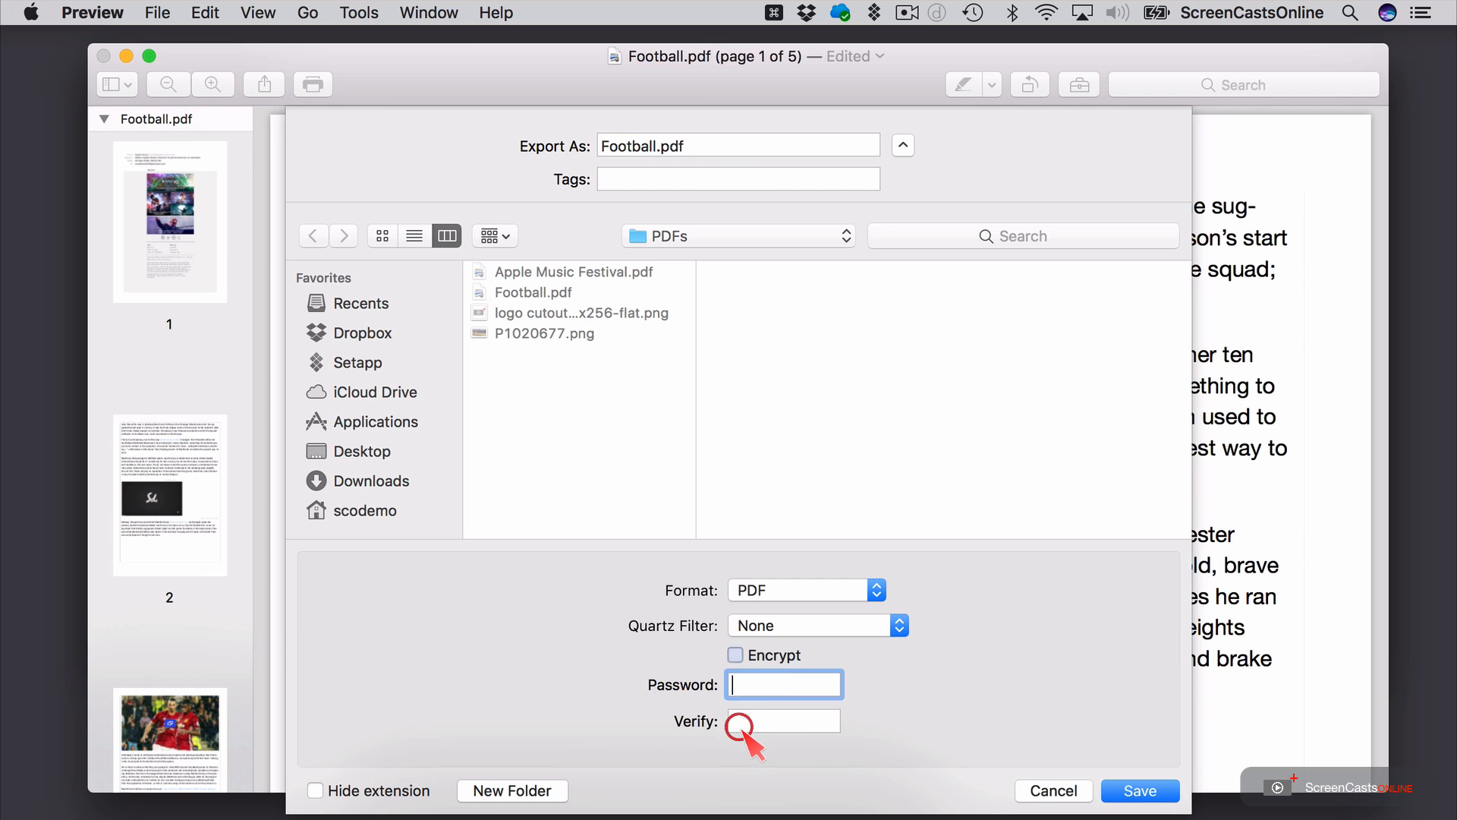
left_click(735, 656)
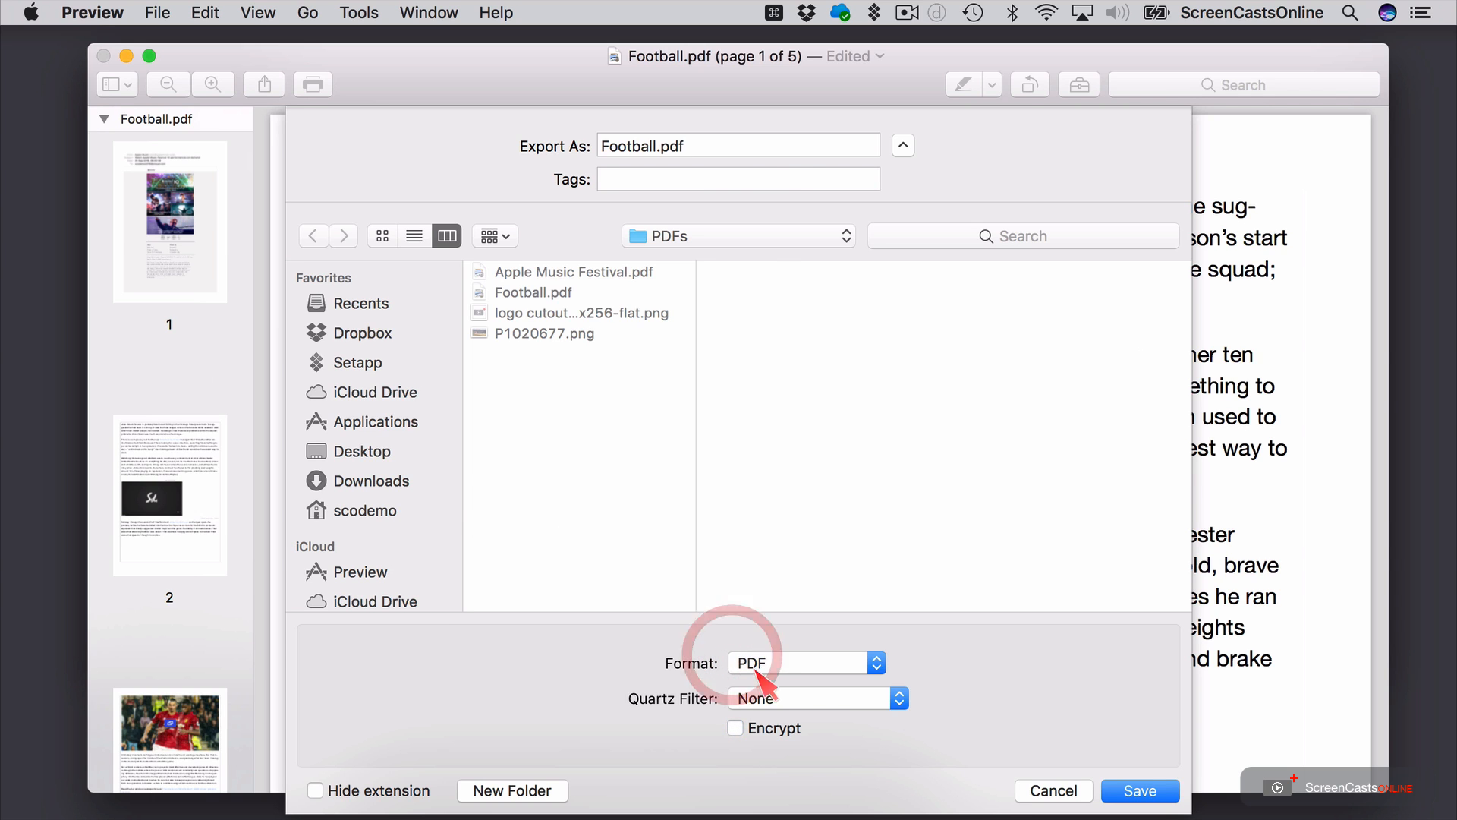
left_click(814, 698)
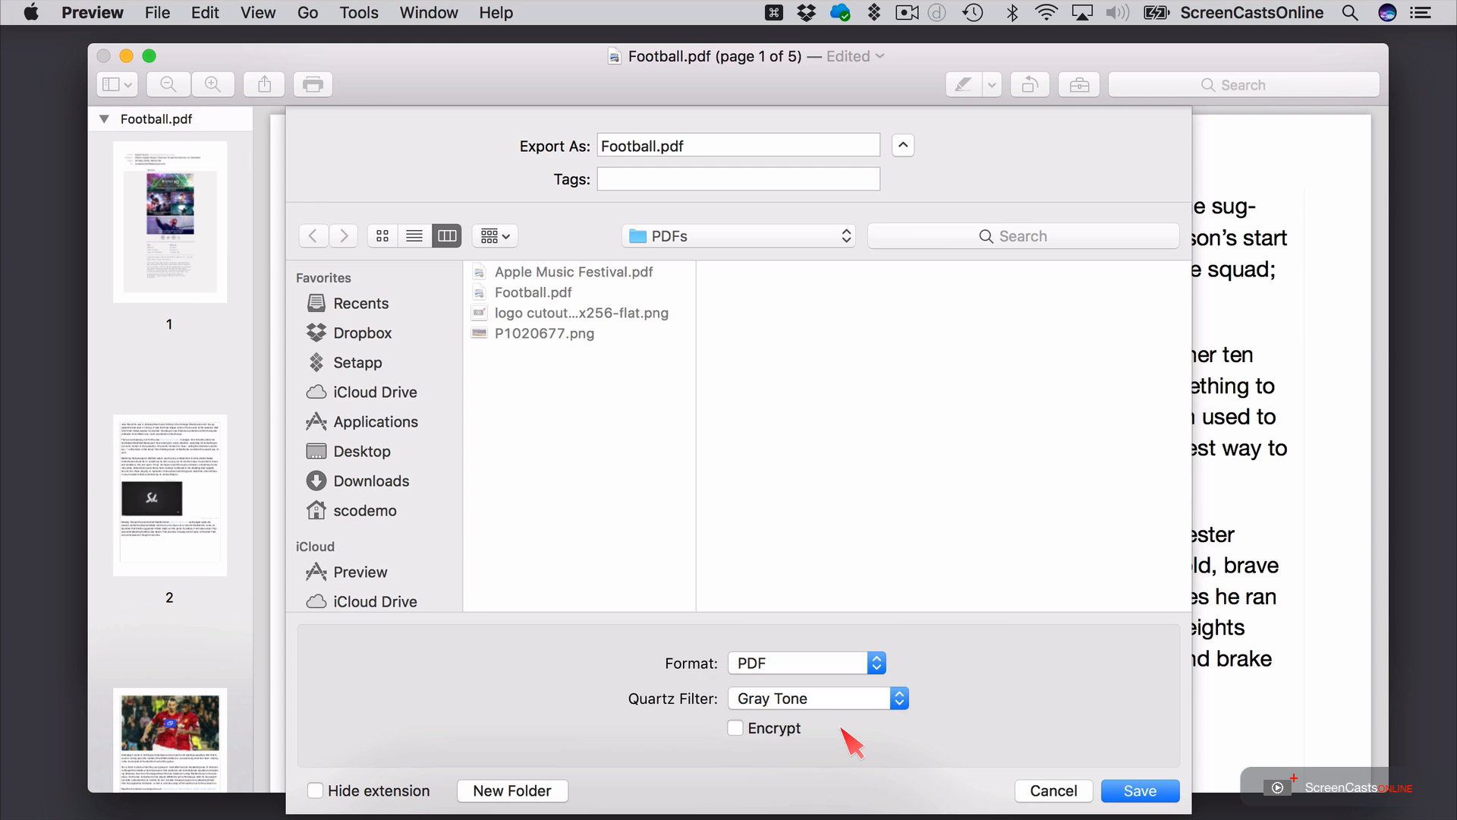
left_click(835, 699)
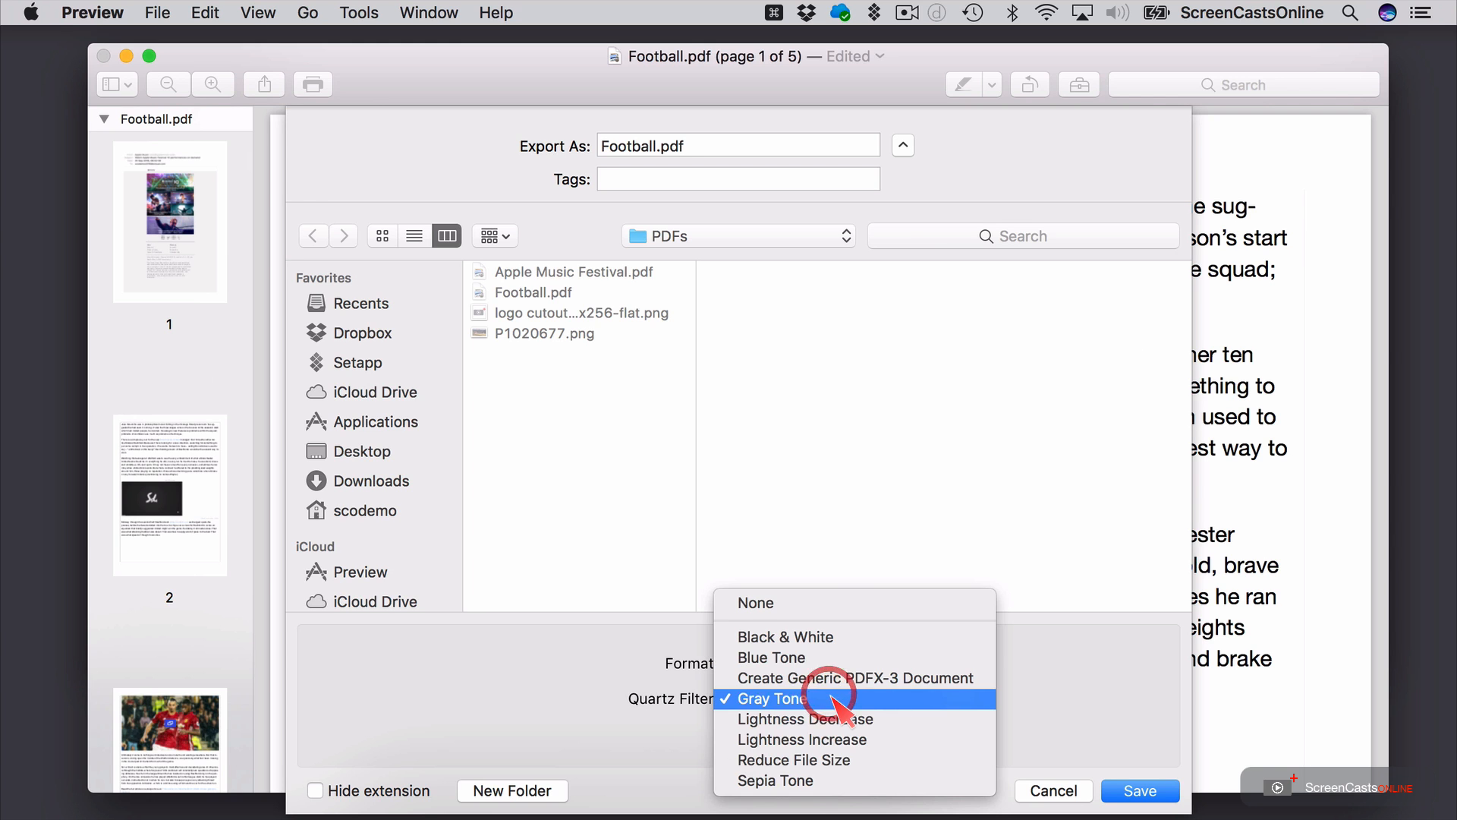
left_click(815, 761)
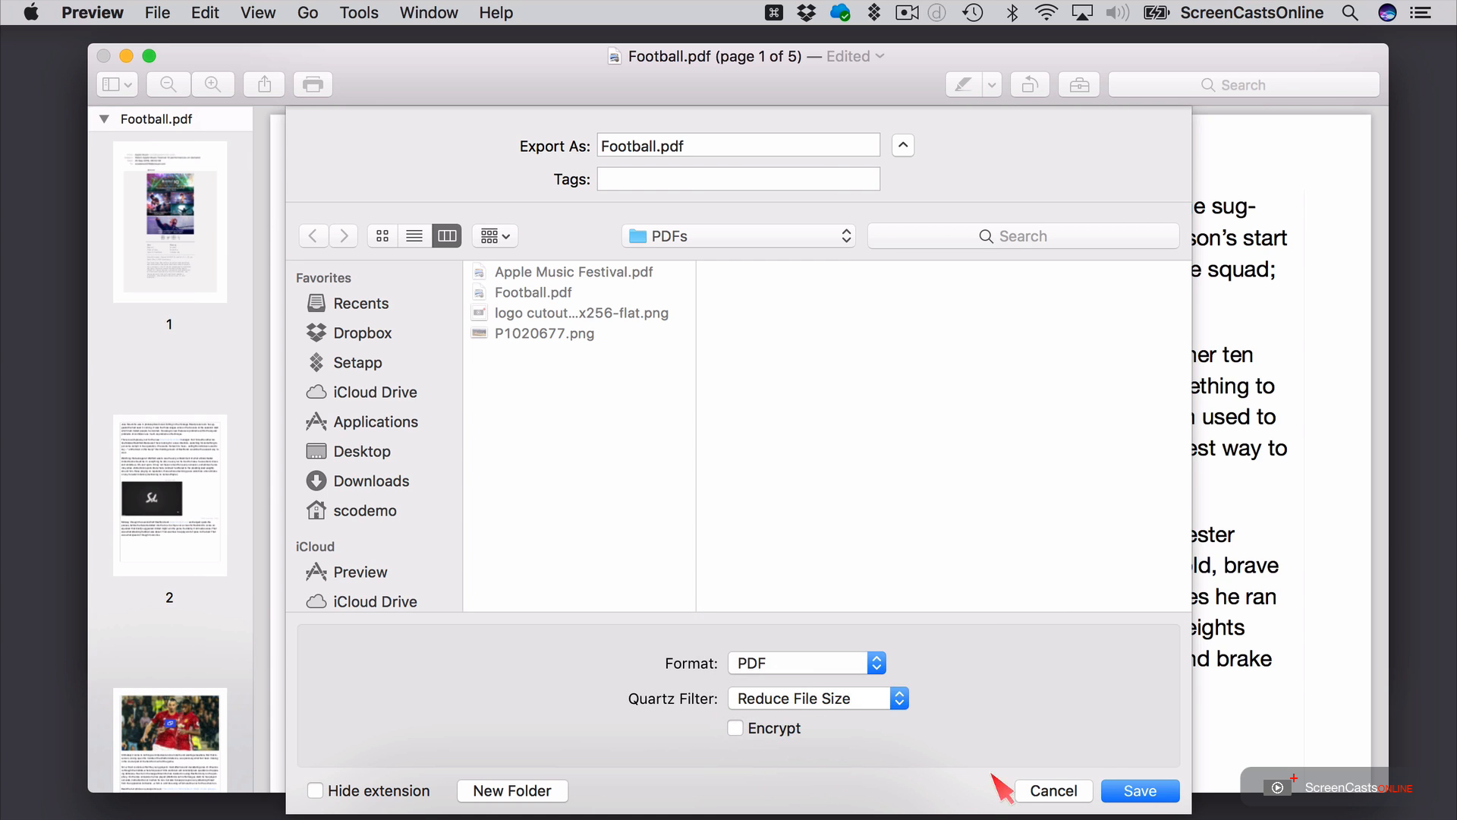
- Name the exported file Football-small.pdf and save it in the PDFs folder
left_click(658, 148)
type("-small")
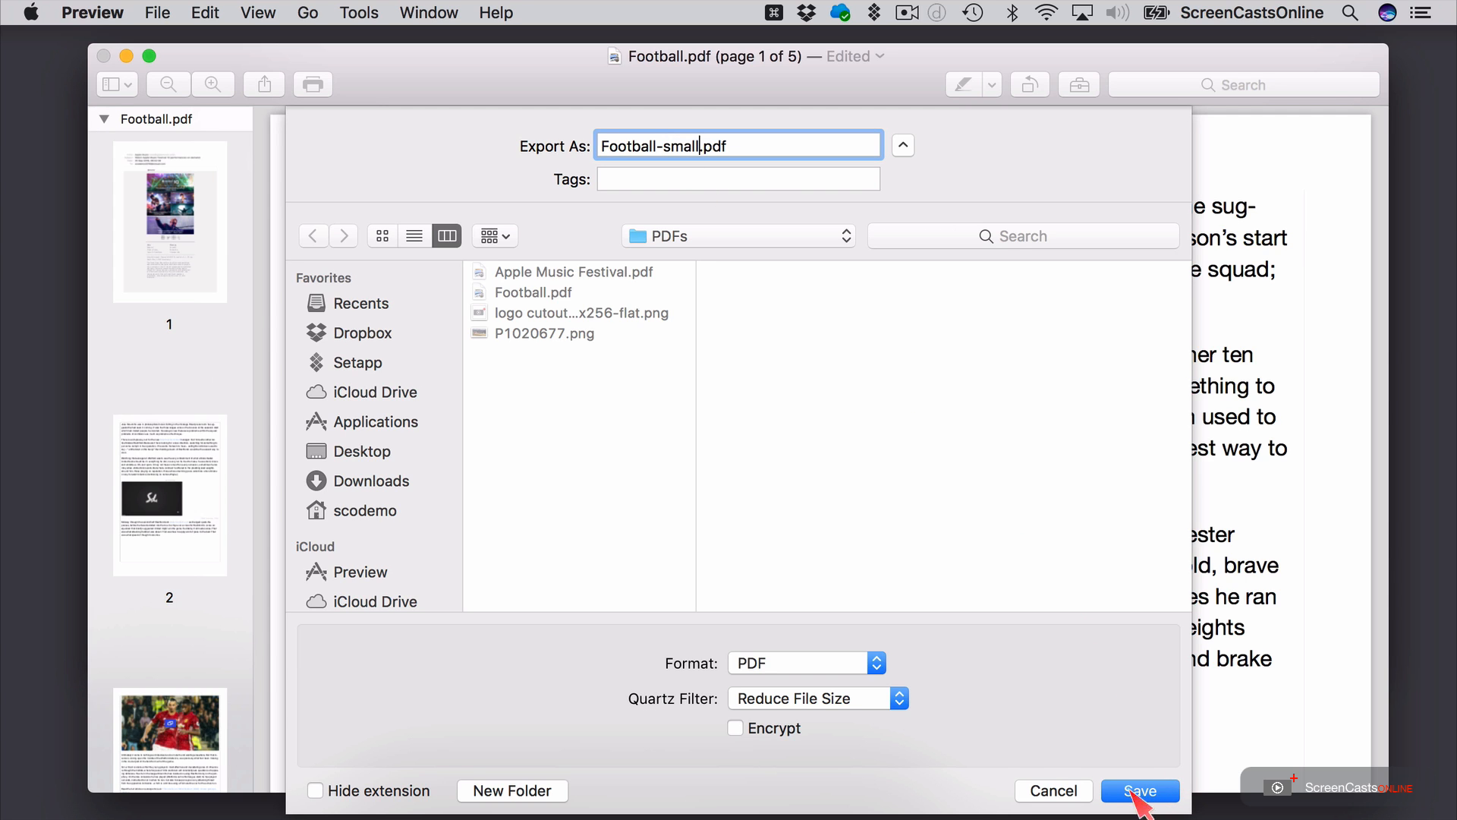
left_click(1152, 795)
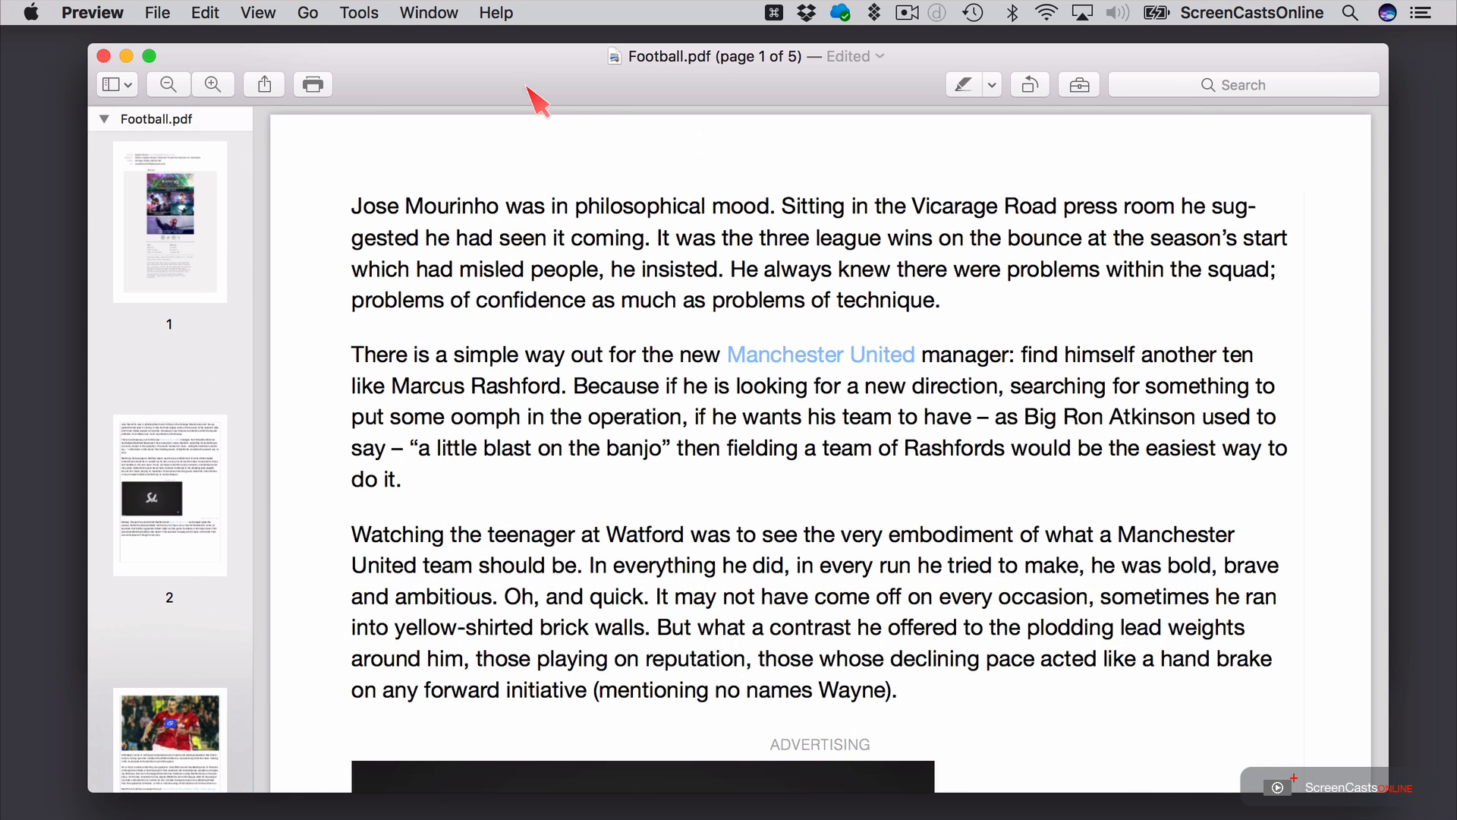
- Compare the file sizes of Football-small.pdf and Football.pdf in the PDFs folder, and close the Football.pdf document
left_click_drag(518, 56, 465, 546)
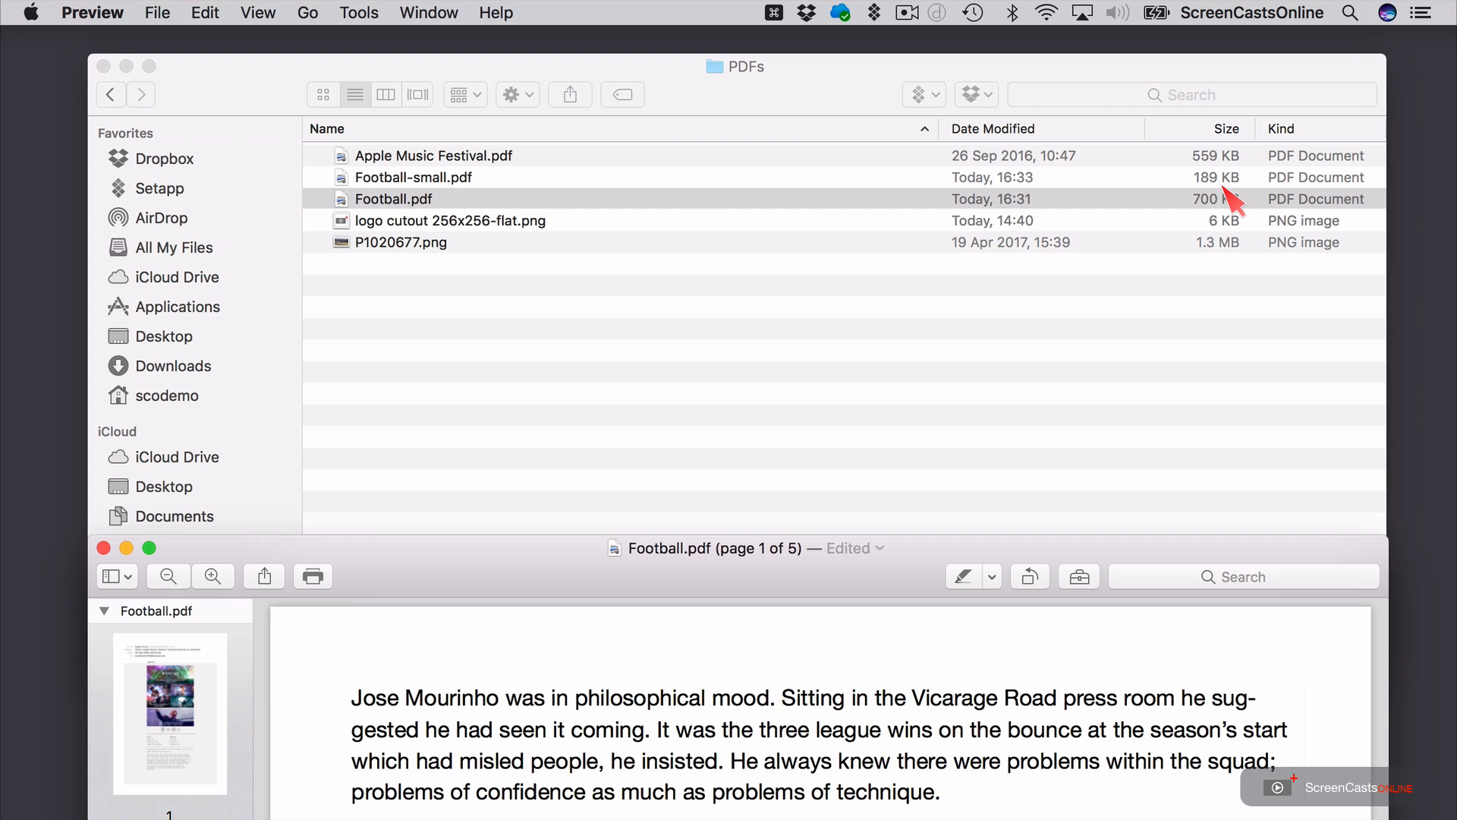
left_click_drag(442, 544, 461, 57)
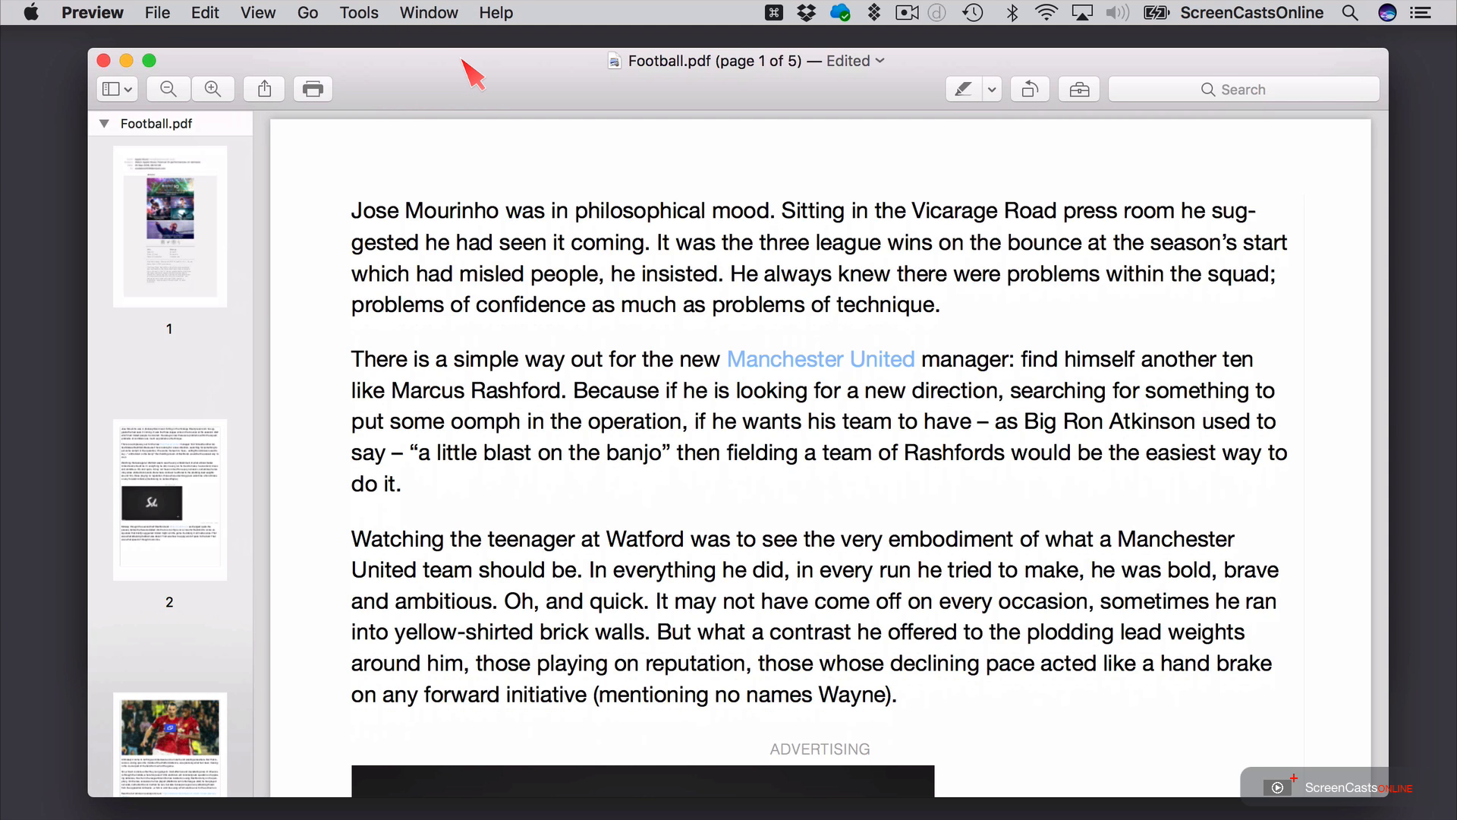
left_click(103, 60)
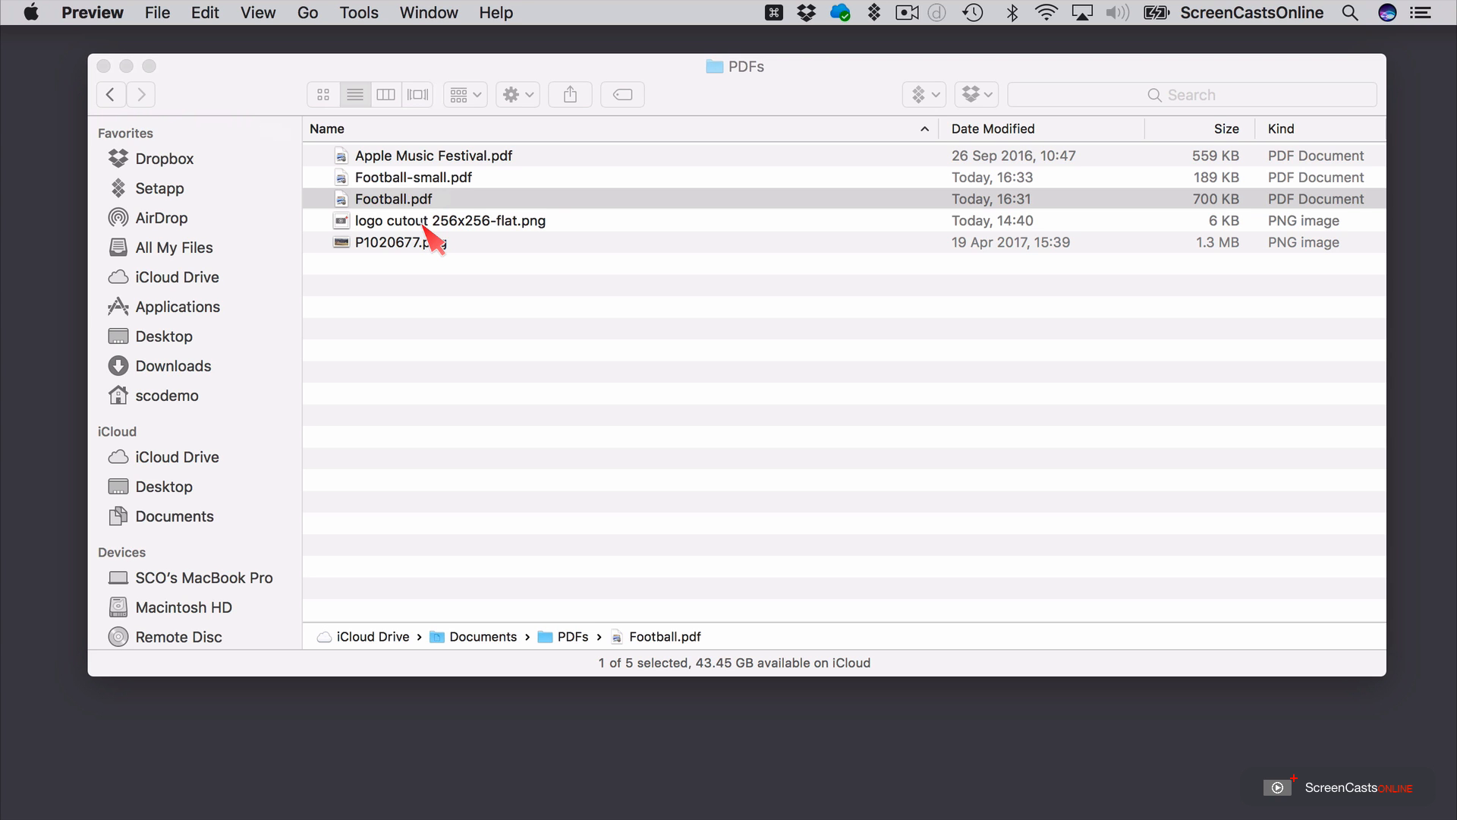
- Open logo cutout 256x256-flat.png from the PDFs folder in Preview and show its markup tools
double_click(414, 221)
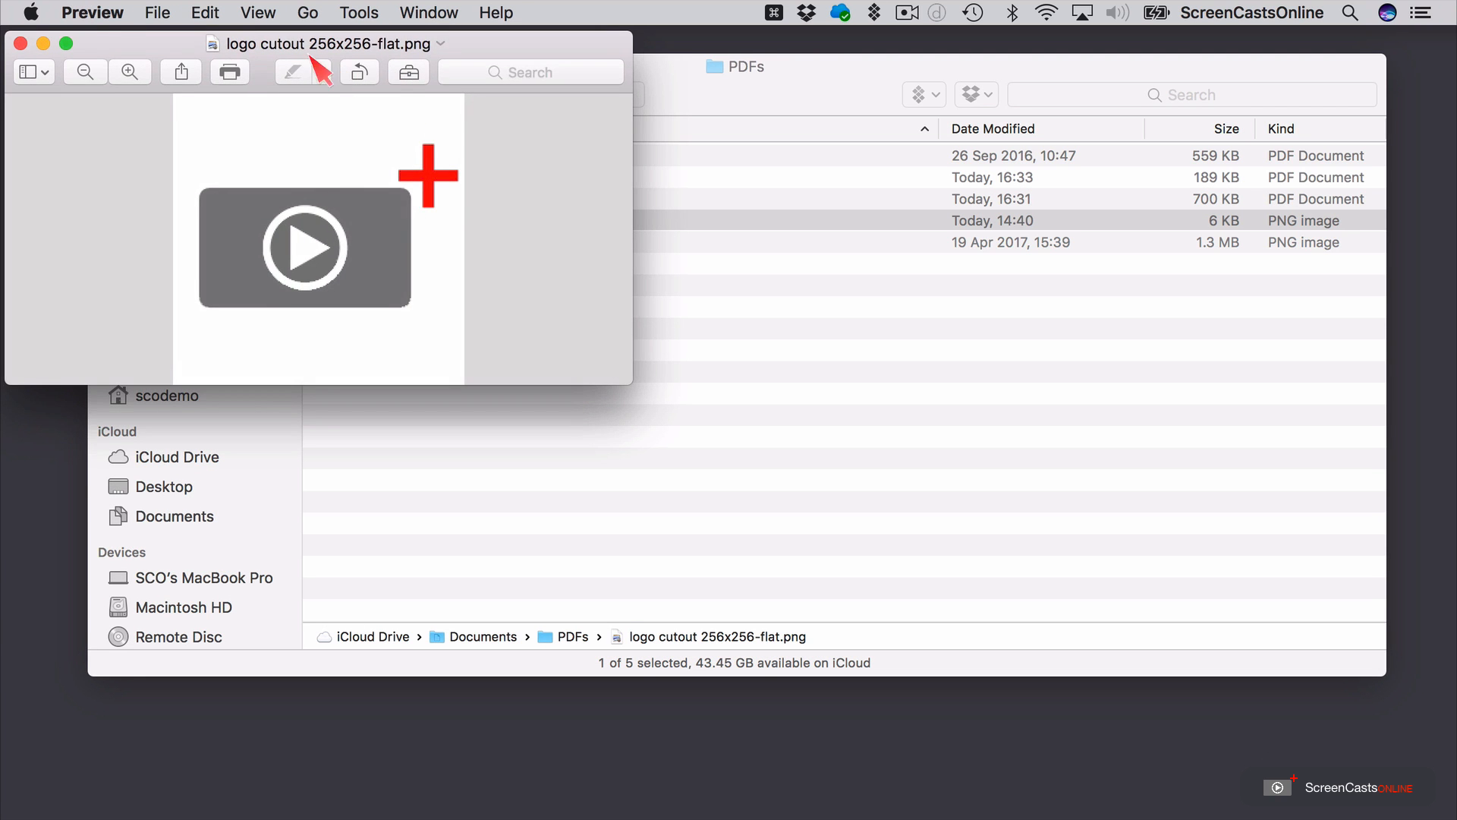
left_click_drag(167, 42, 566, 187)
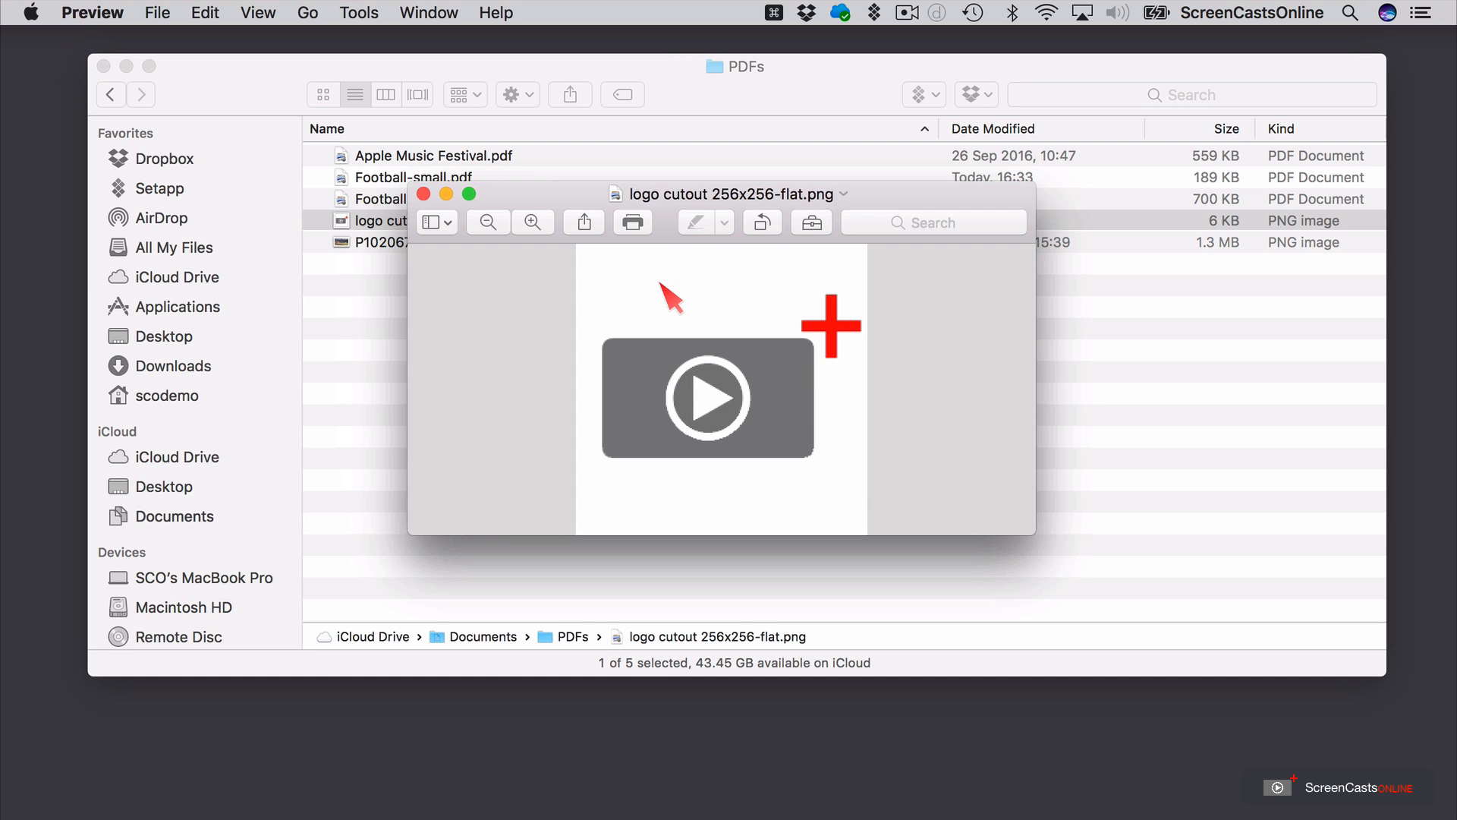
left_click(812, 223)
left_click_drag(725, 184, 469, 134)
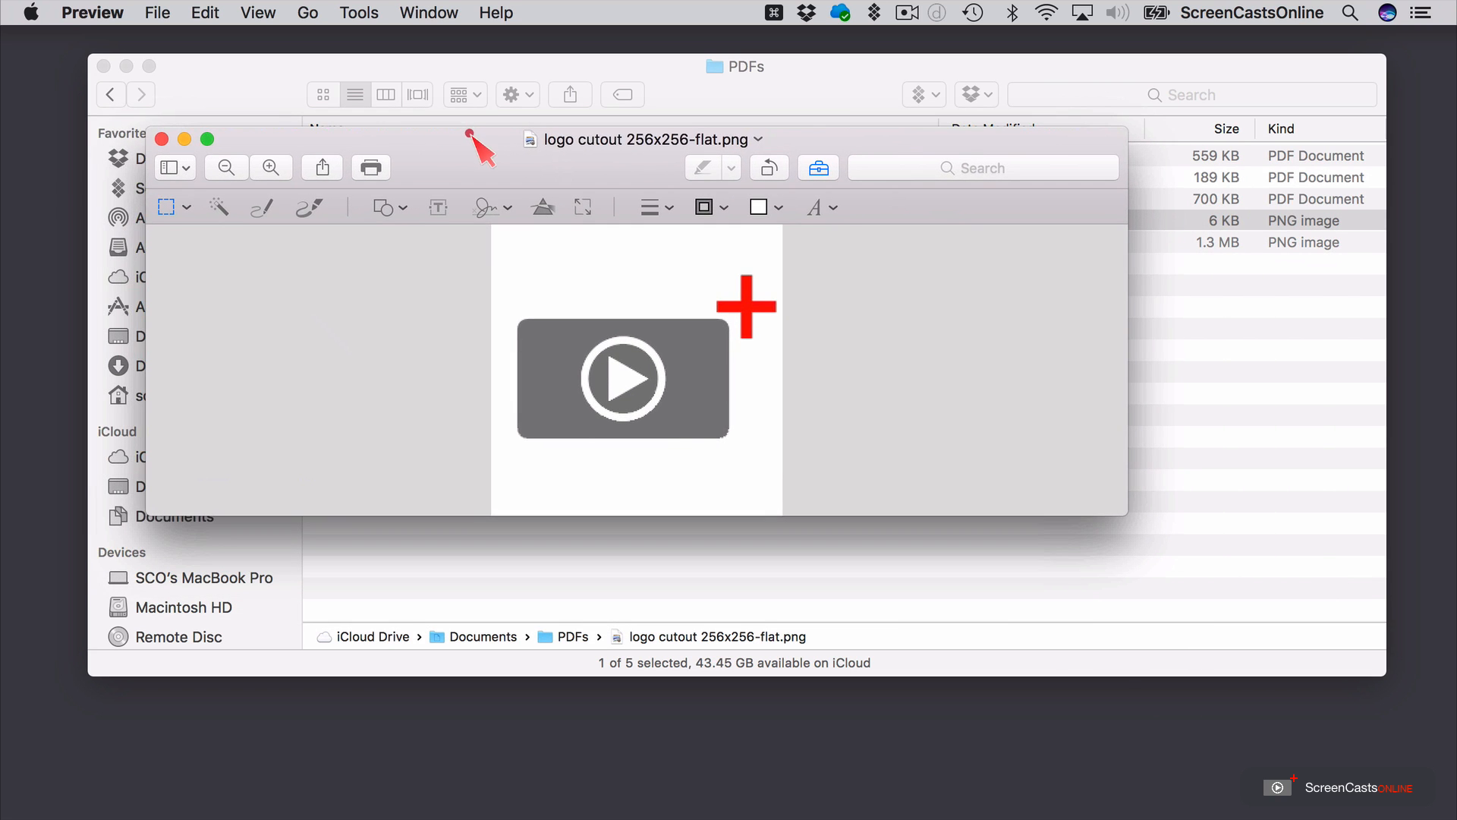
- Select the white background around the logo with Instant Alpha and delete it
left_click(218, 206)
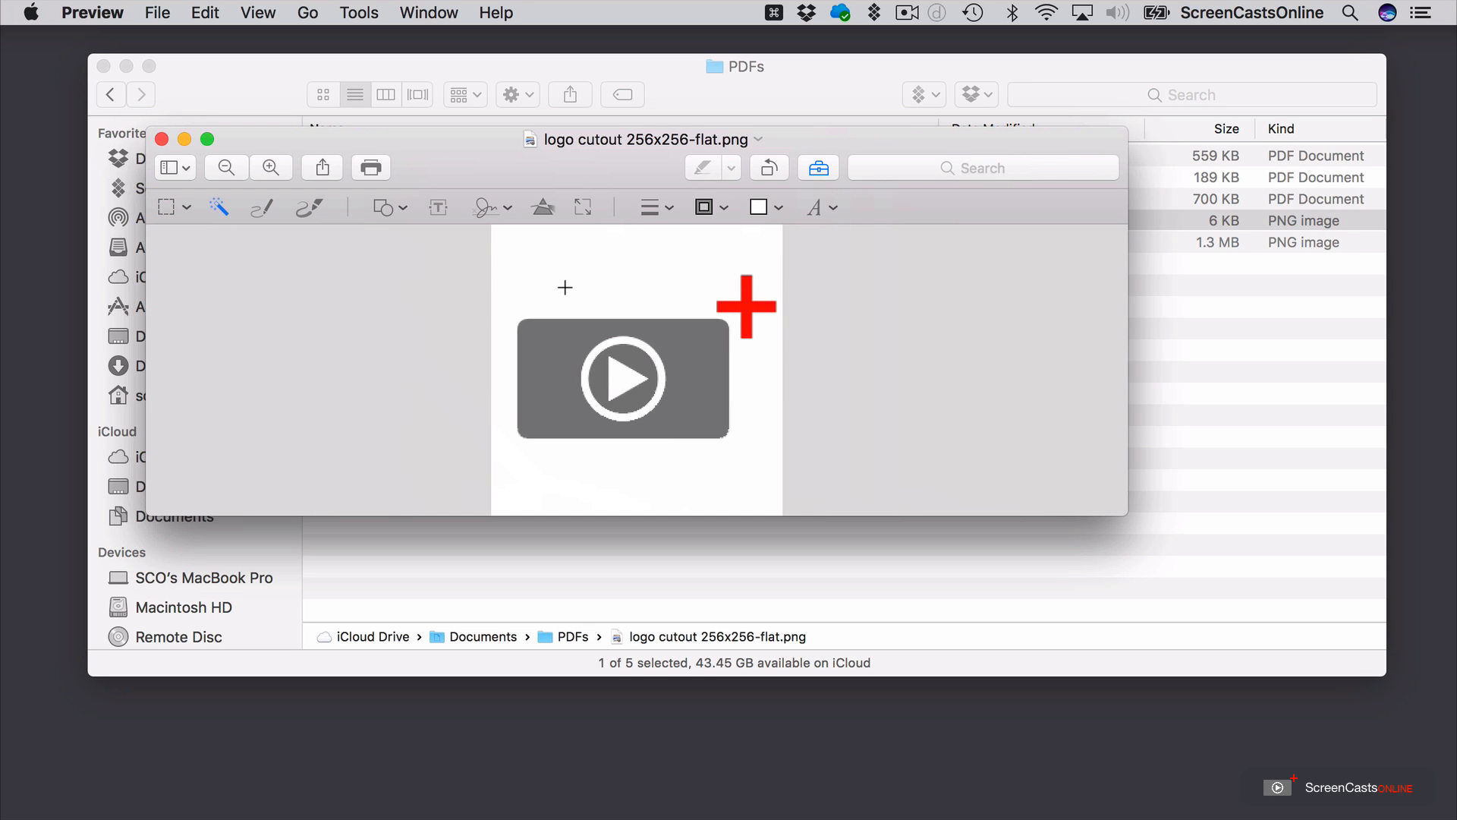
mouse_move(564, 287)
left_mouse_down()
mouse_move(595, 286)
mouse_move(556, 286)
mouse_move(580, 282)
left_mouse_up()
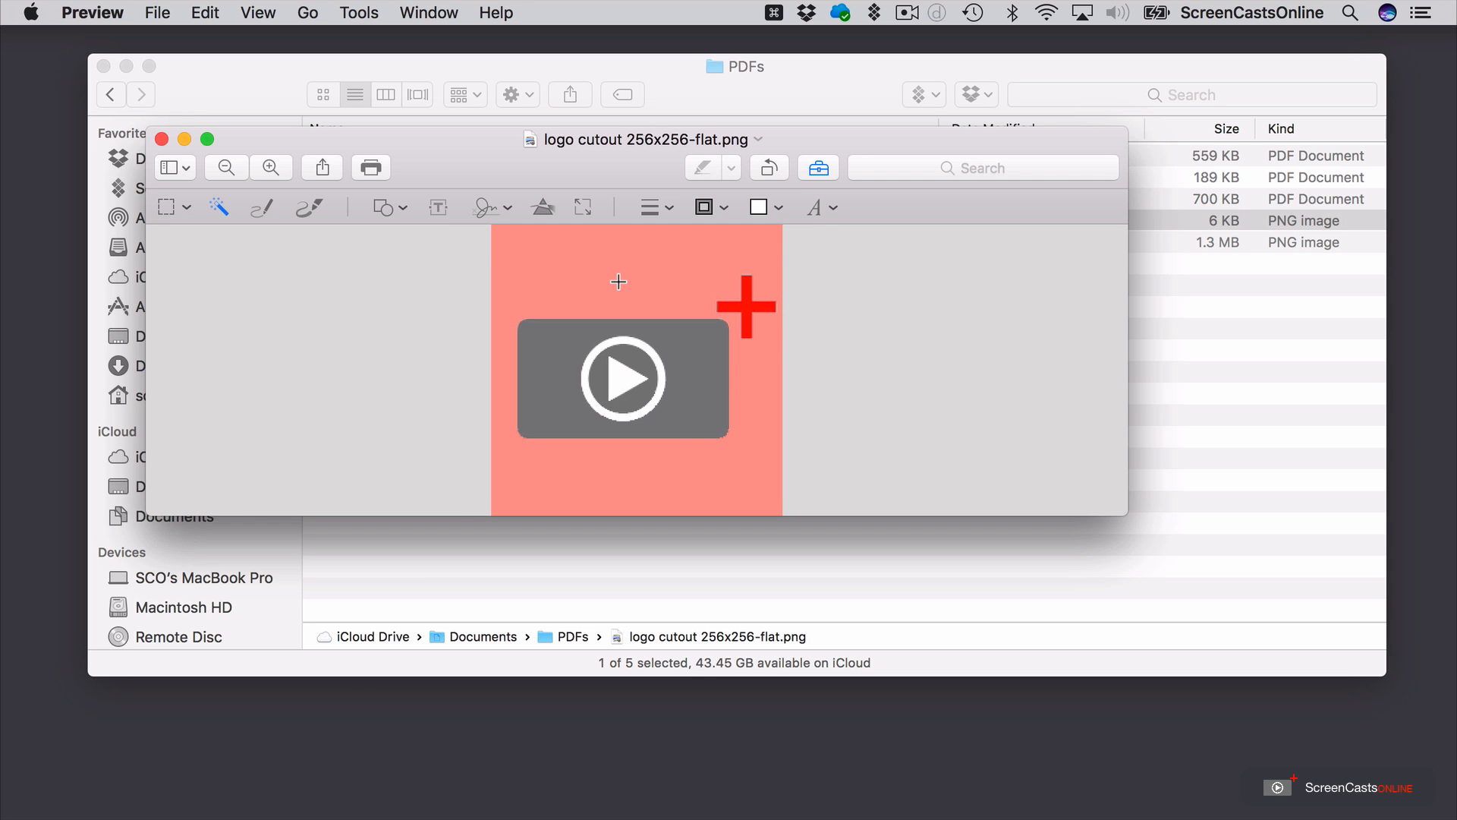
left_click_drag(618, 282, 619, 281)
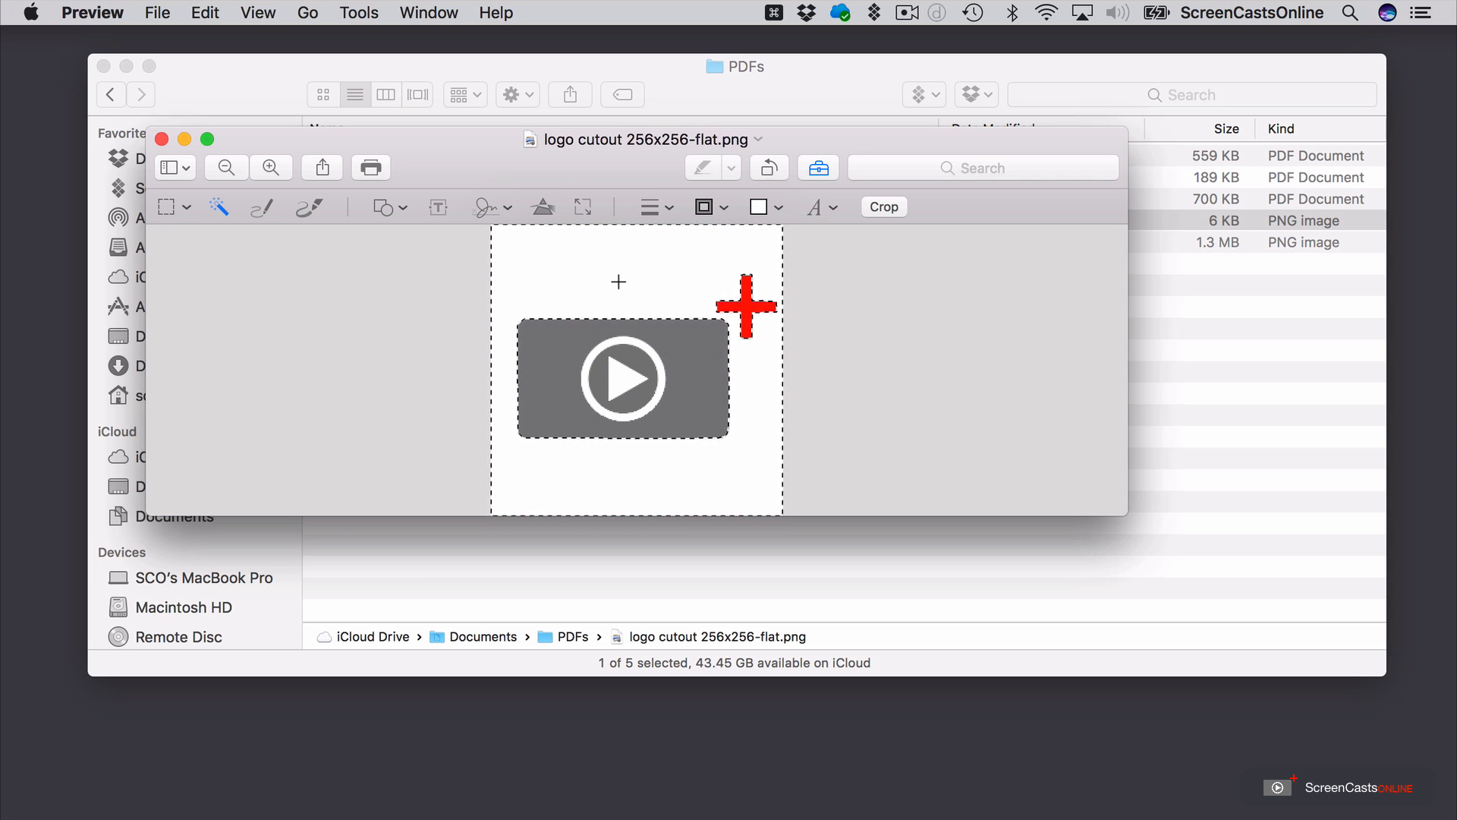
key("Delete")
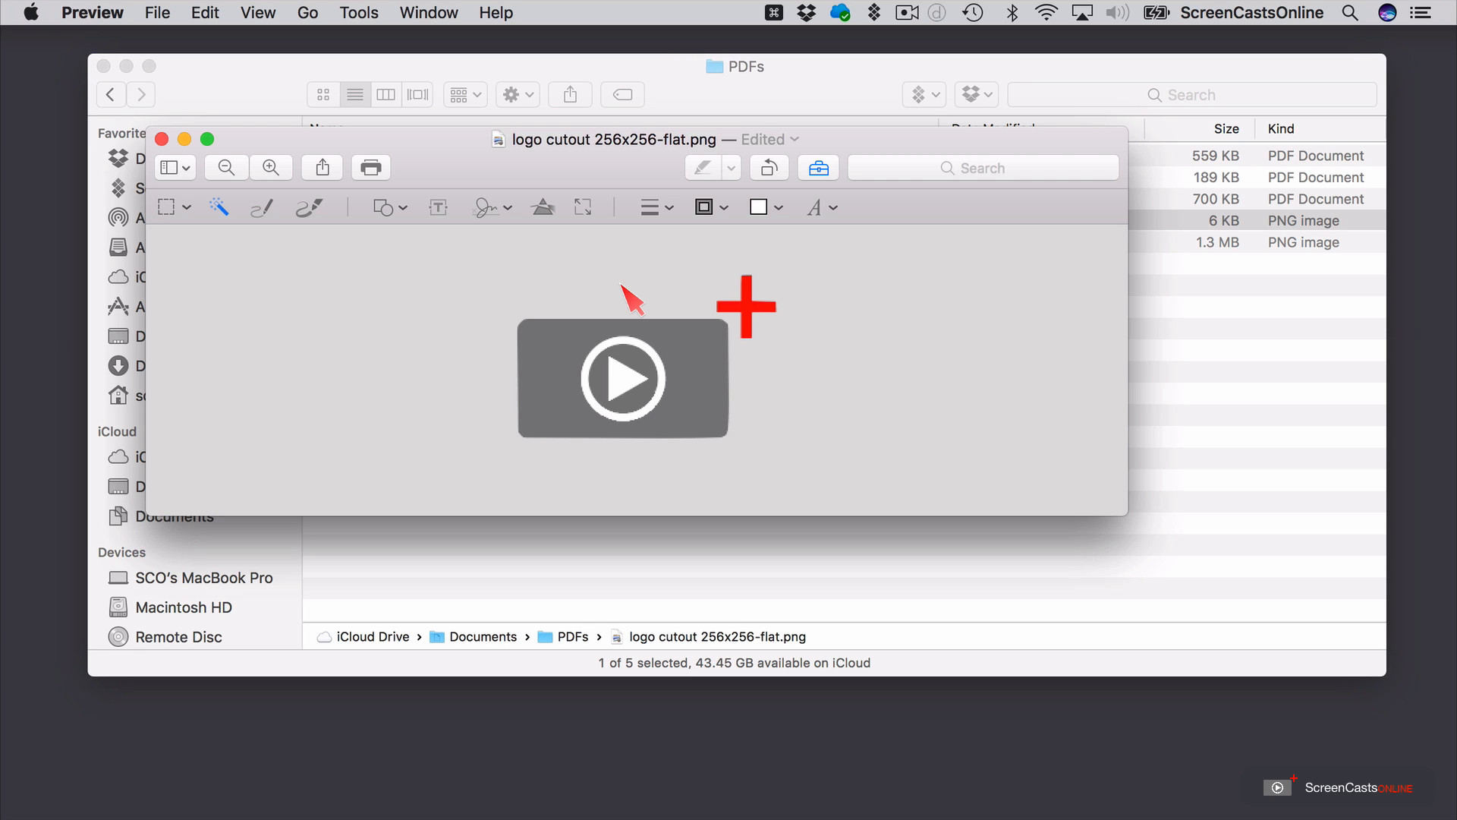
- Undo the removal of the logo's white background and close the logo image
key("super+s")
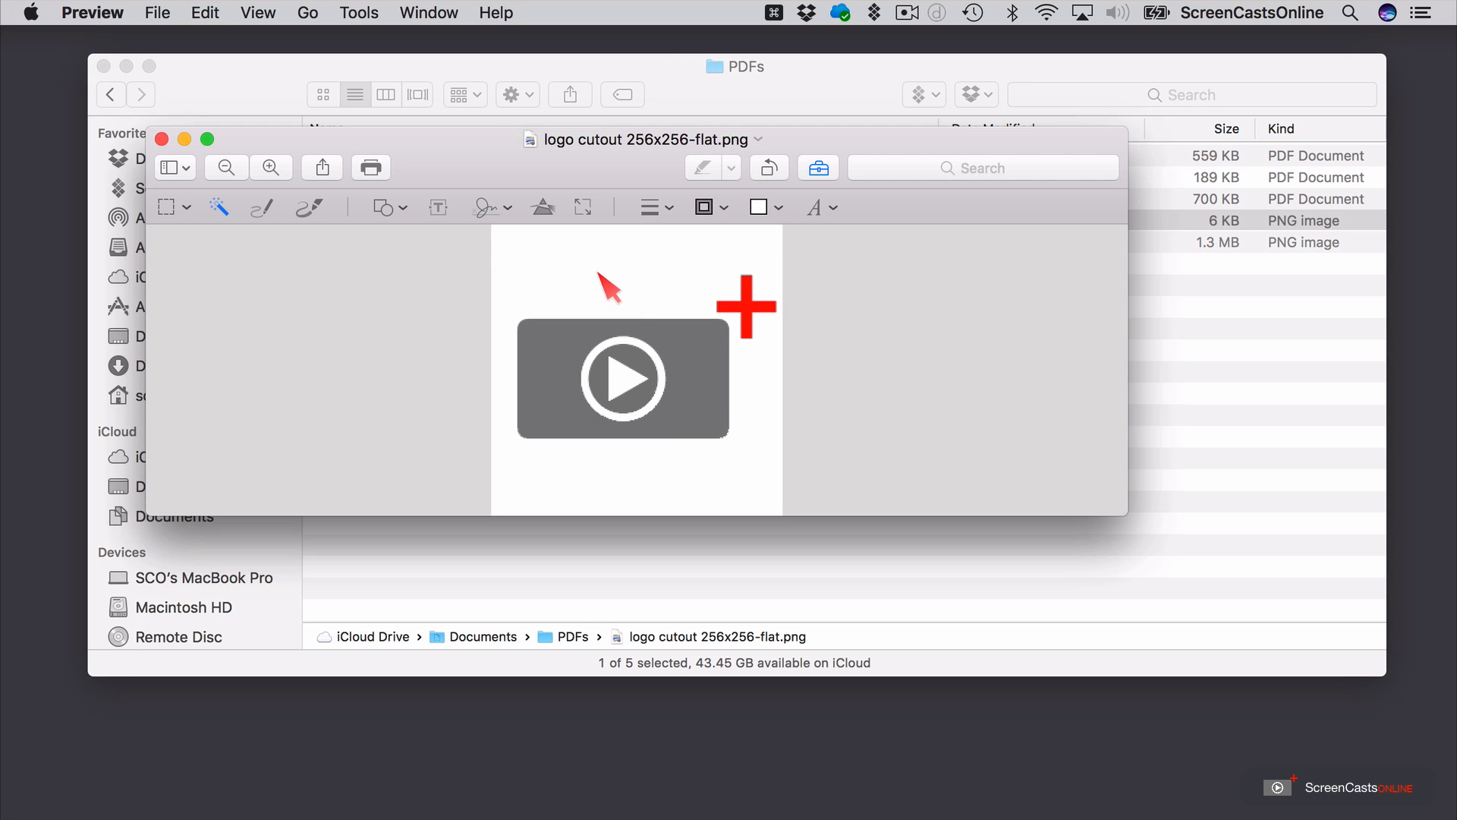
left_click(164, 140)
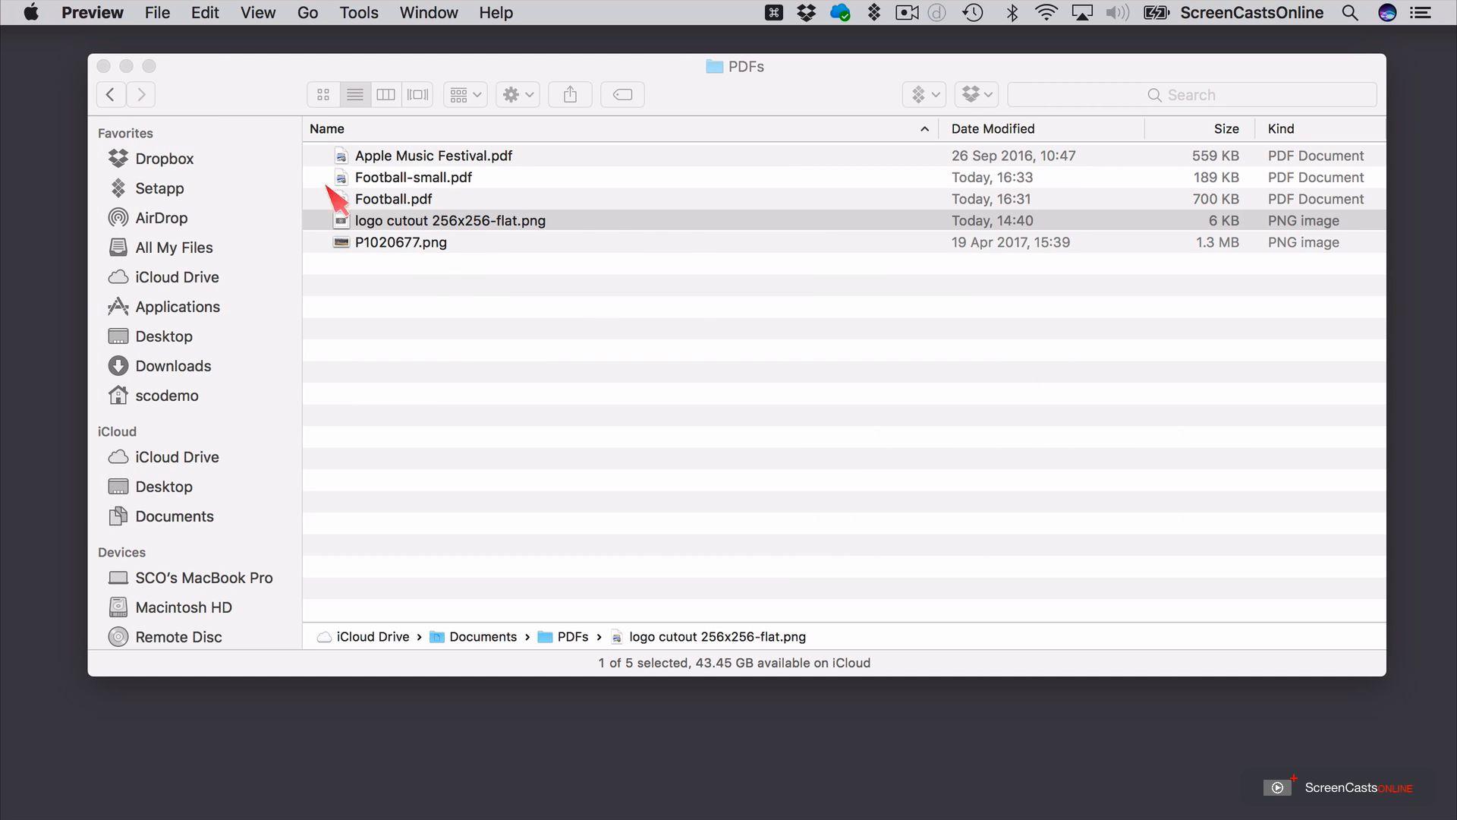
- Open P1020677.png in Preview with its markup tools shown, and activate the Smart Lasso selection
double_click(423, 243)
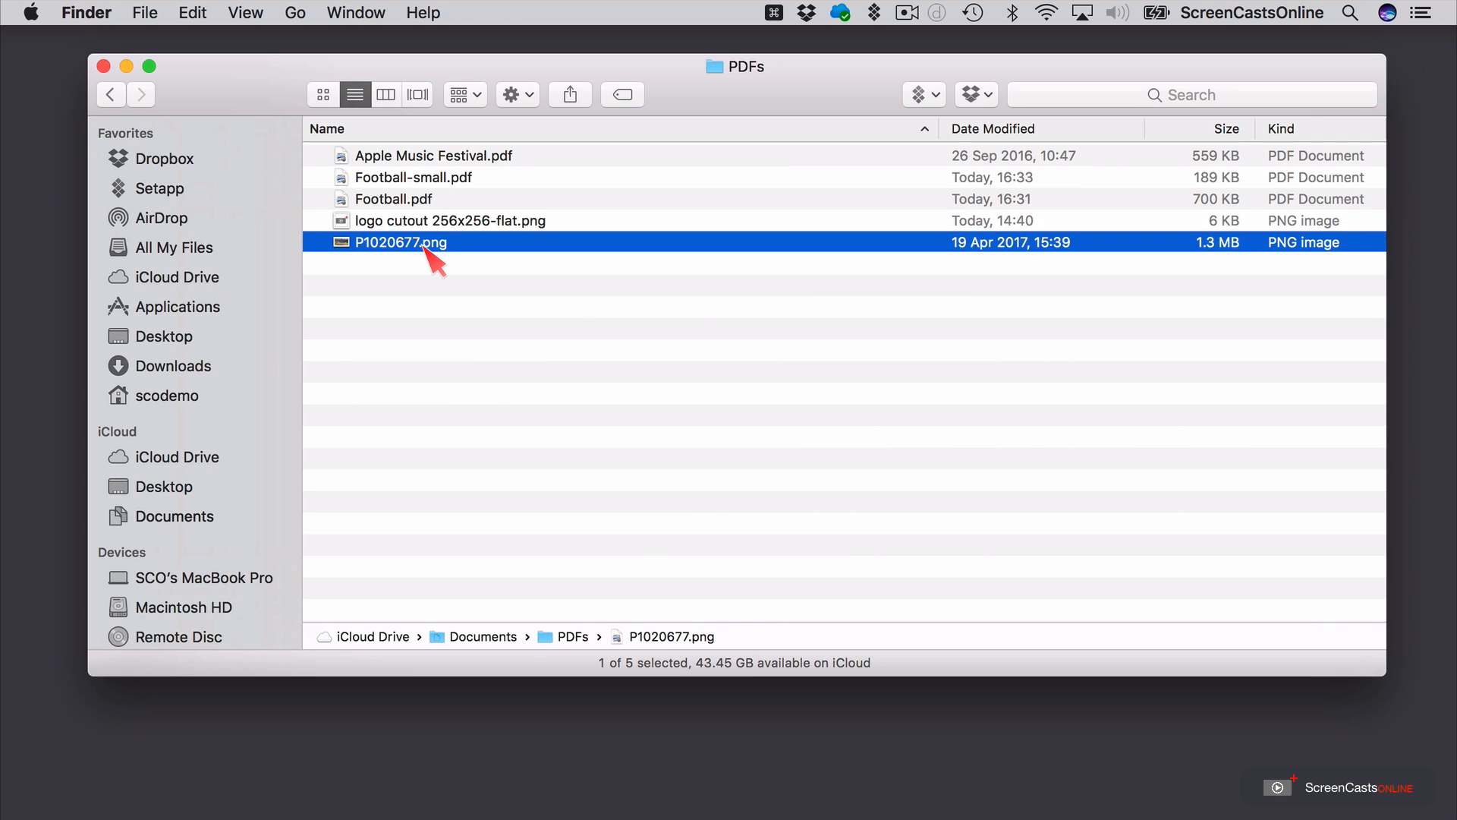
left_click_drag(424, 51, 546, 44)
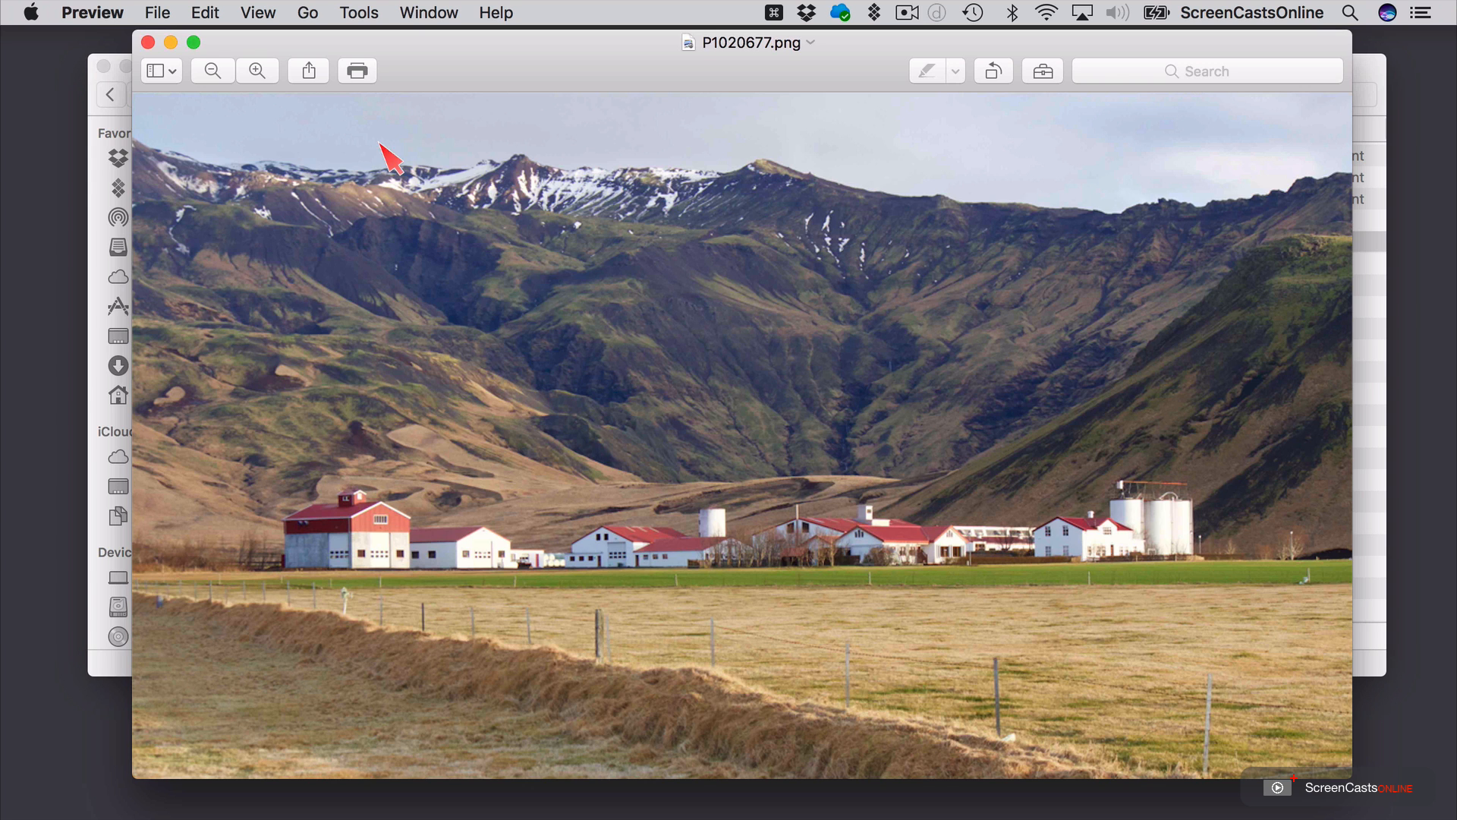
left_click(1044, 72)
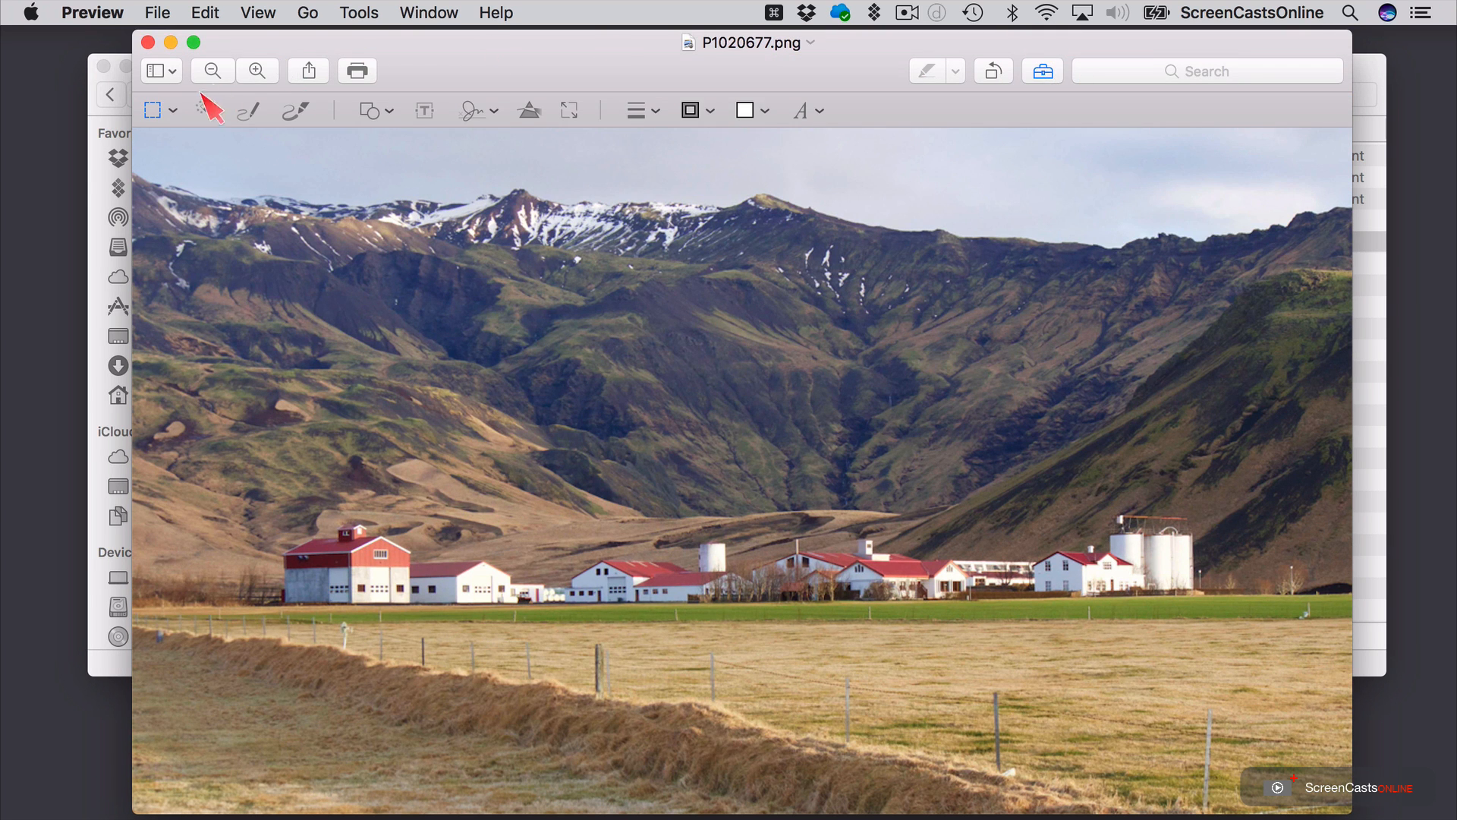
left_click(174, 111)
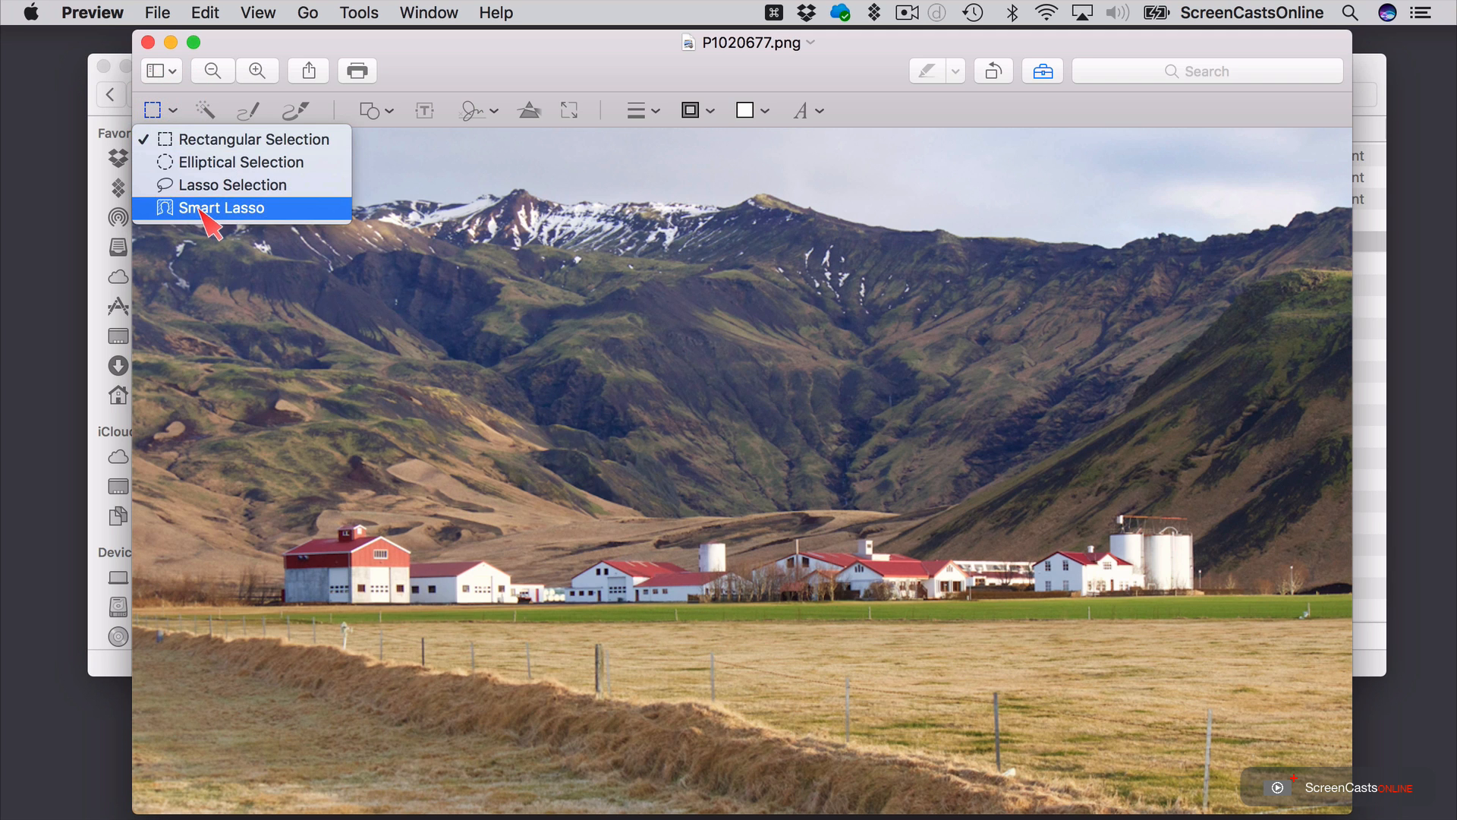
left_click(207, 208)
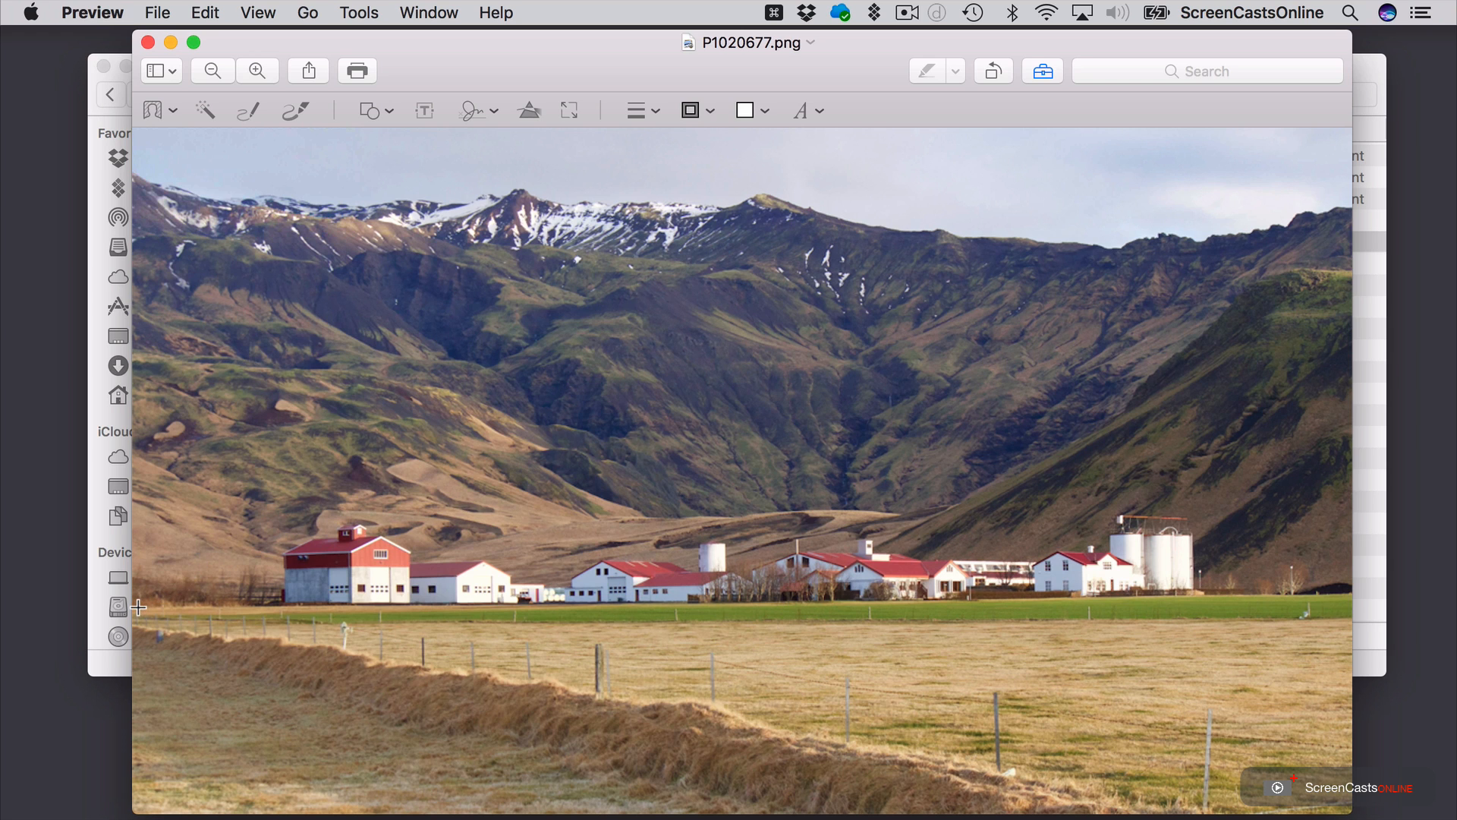
- Outline the foreground field below the buildings with Smart Lasso, crop the photo to that selection, and undo the crop
mouse_move(139, 606)
left_mouse_down()
mouse_move(1343, 589)
mouse_move(1352, 808)
mouse_move(130, 807)
mouse_move(131, 665)
left_mouse_up()
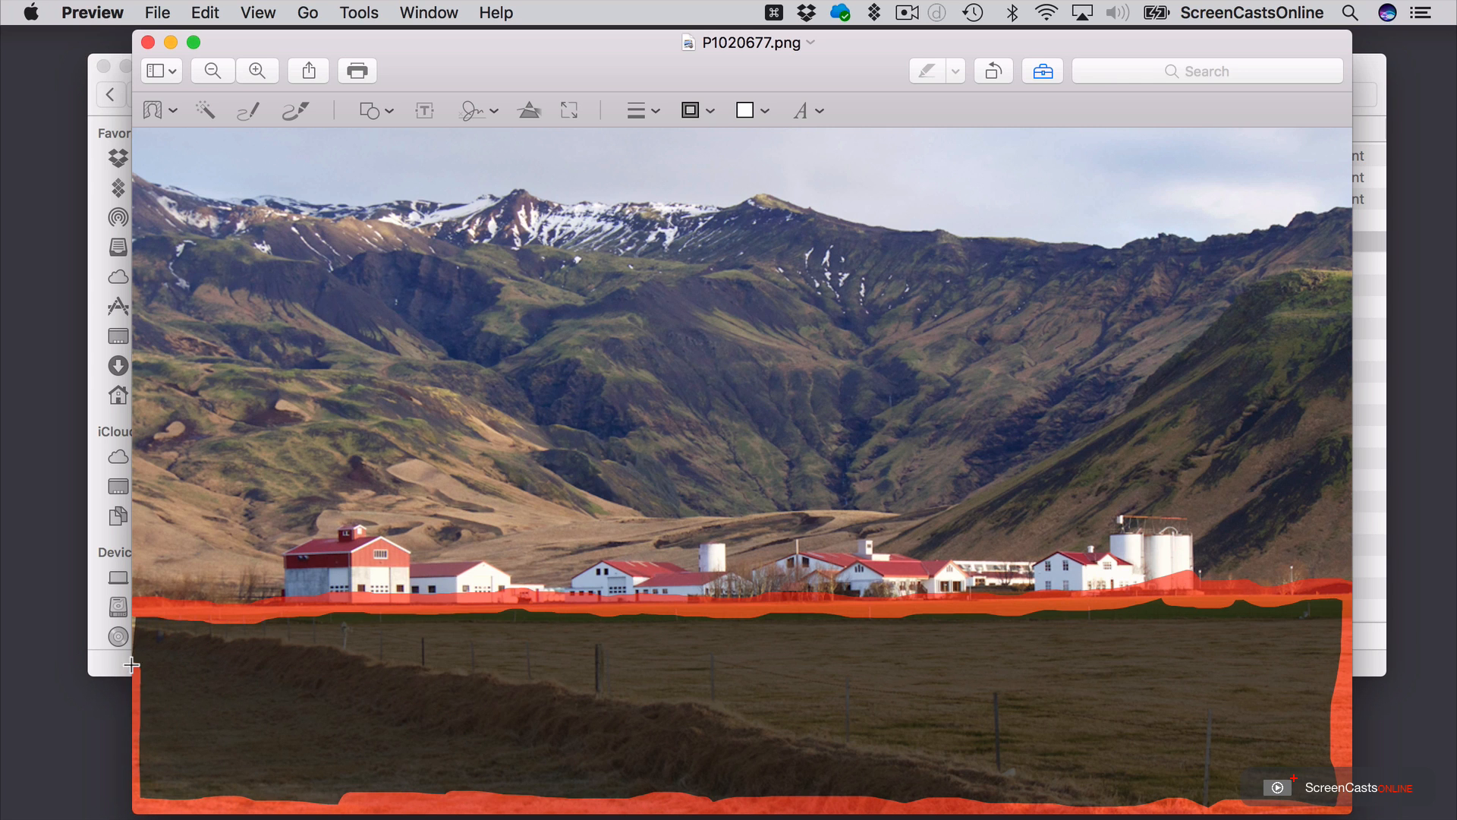
left_click_drag(129, 610, 129, 611)
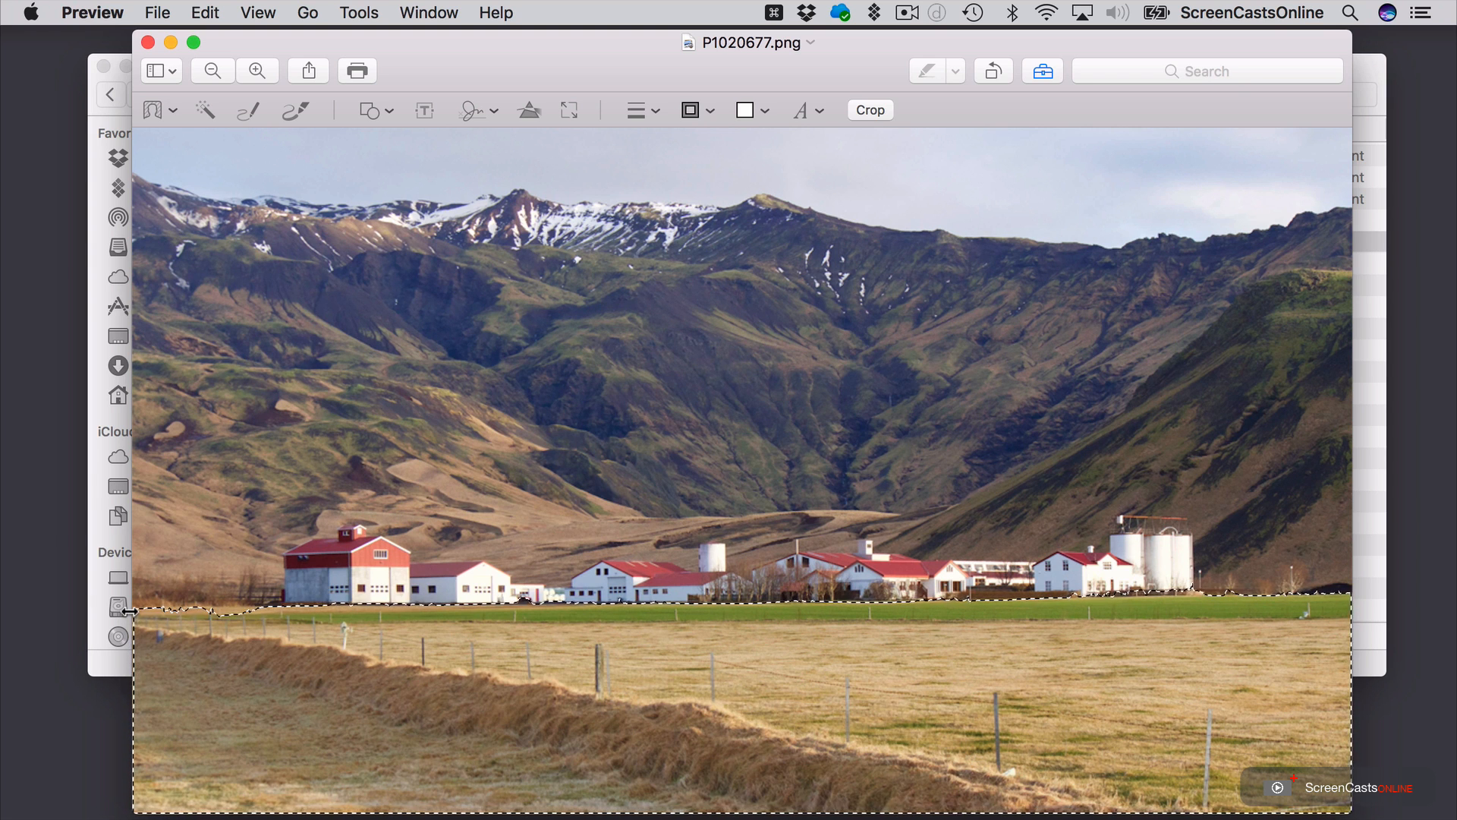
left_click(874, 113)
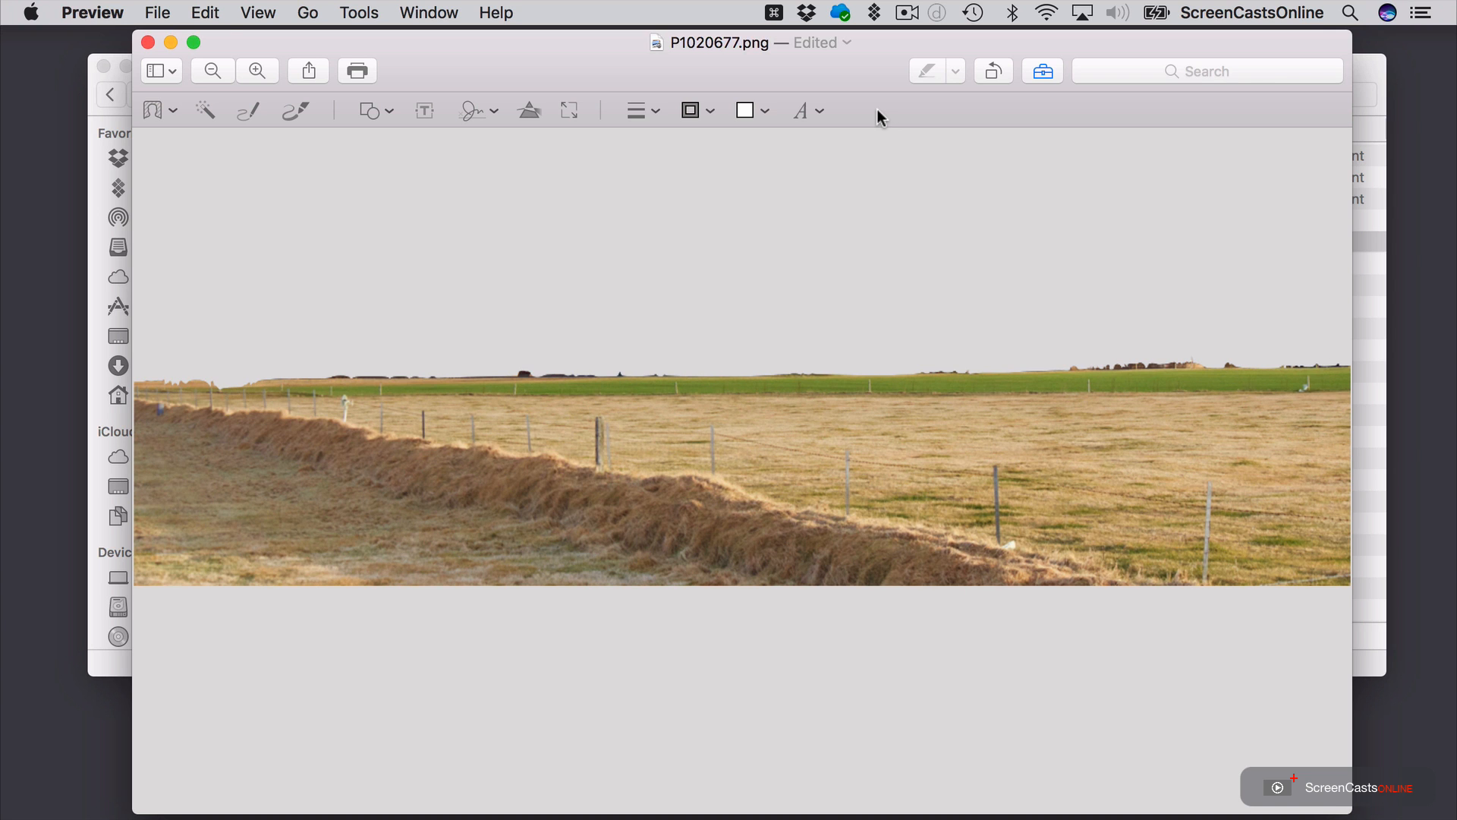
key("super+z")
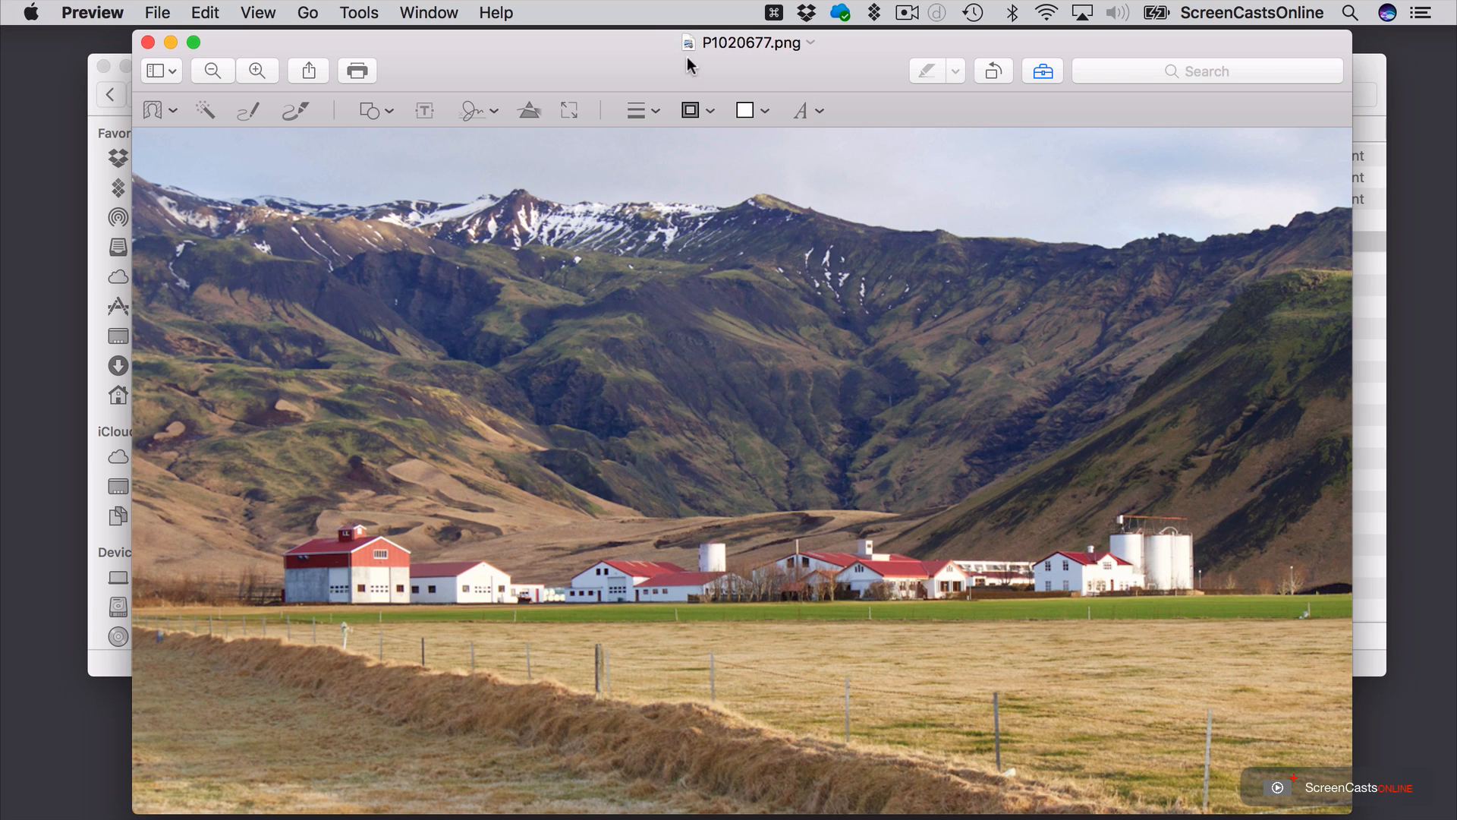
- Trace the foreground field below the buildings again with Smart Lasso and delete the selected area from the photo
left_click(170, 111)
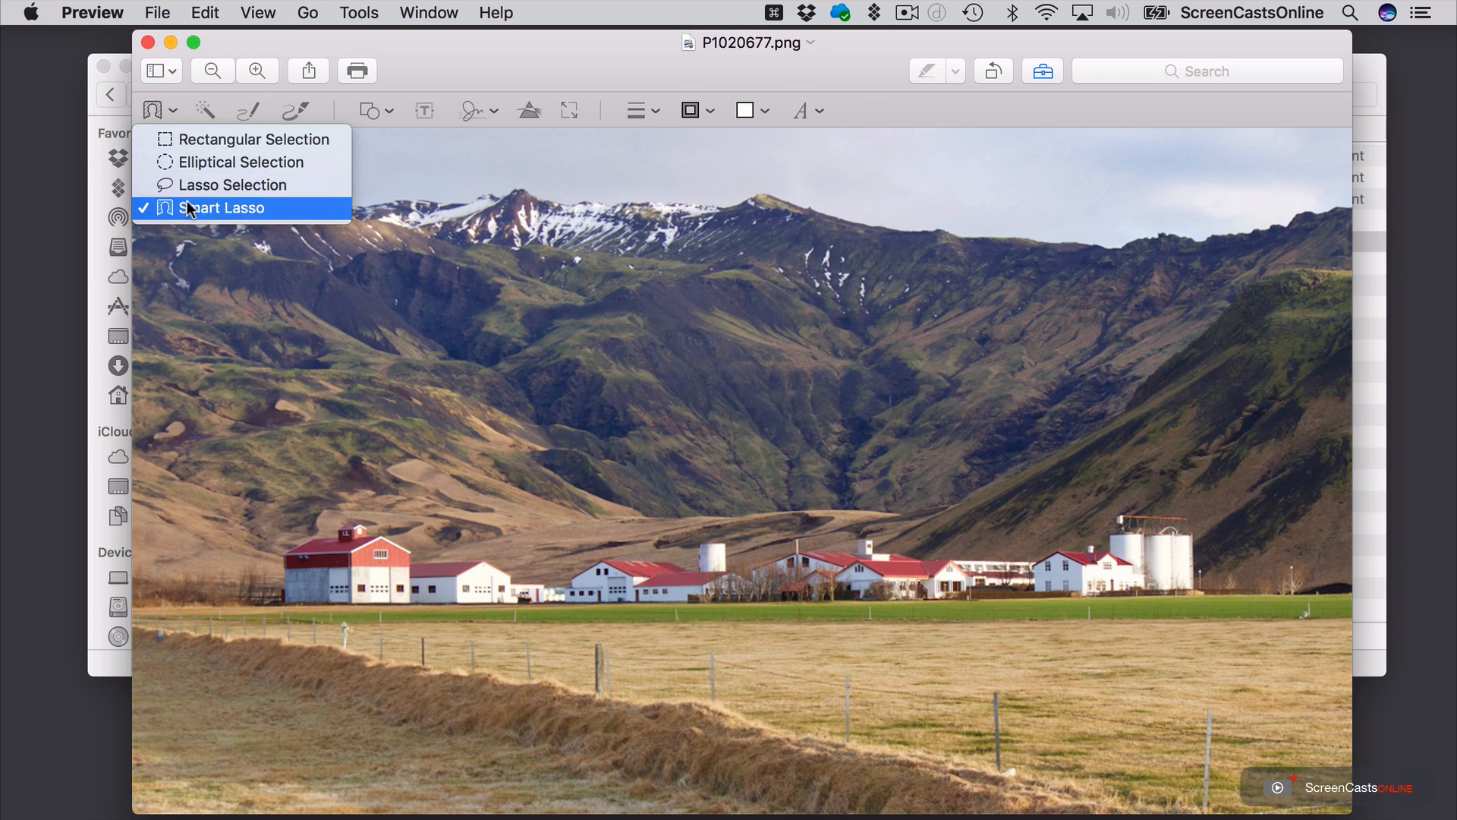
left_click(150, 622)
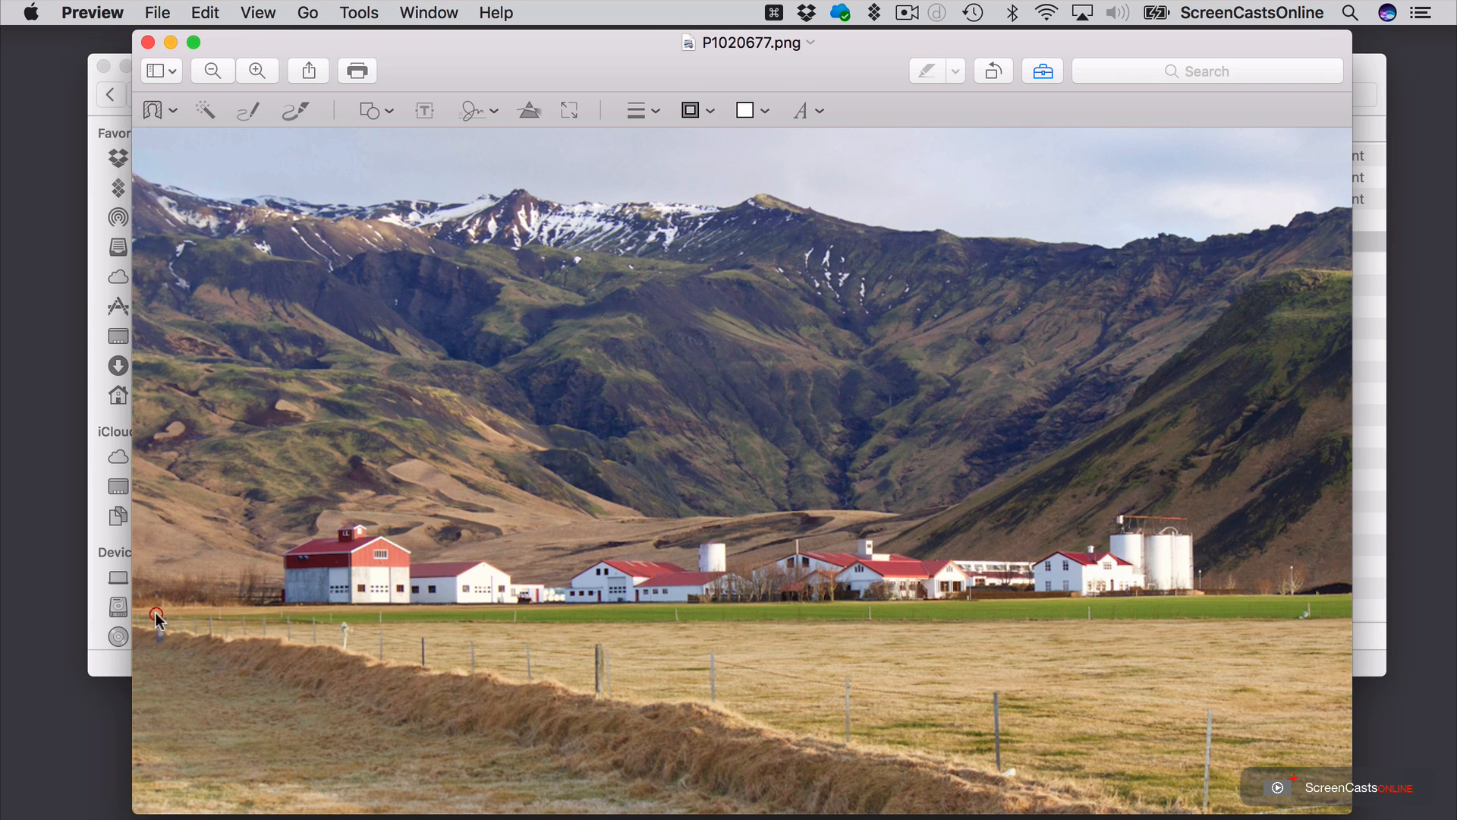
mouse_move(141, 604)
left_mouse_down()
mouse_move(1334, 588)
mouse_move(1347, 691)
mouse_move(1330, 811)
mouse_move(126, 811)
mouse_move(137, 608)
left_mouse_up()
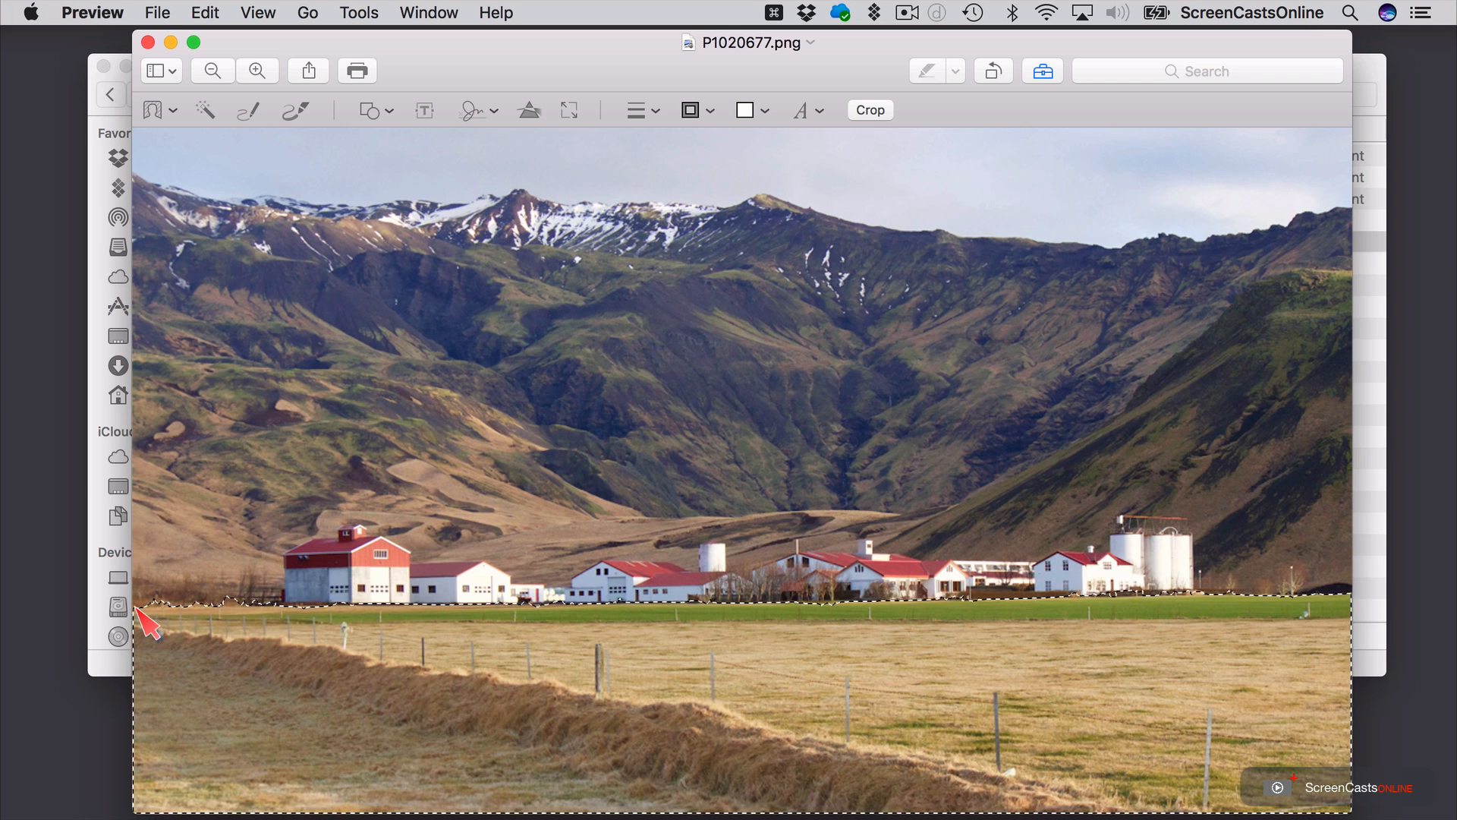
key("Delete")
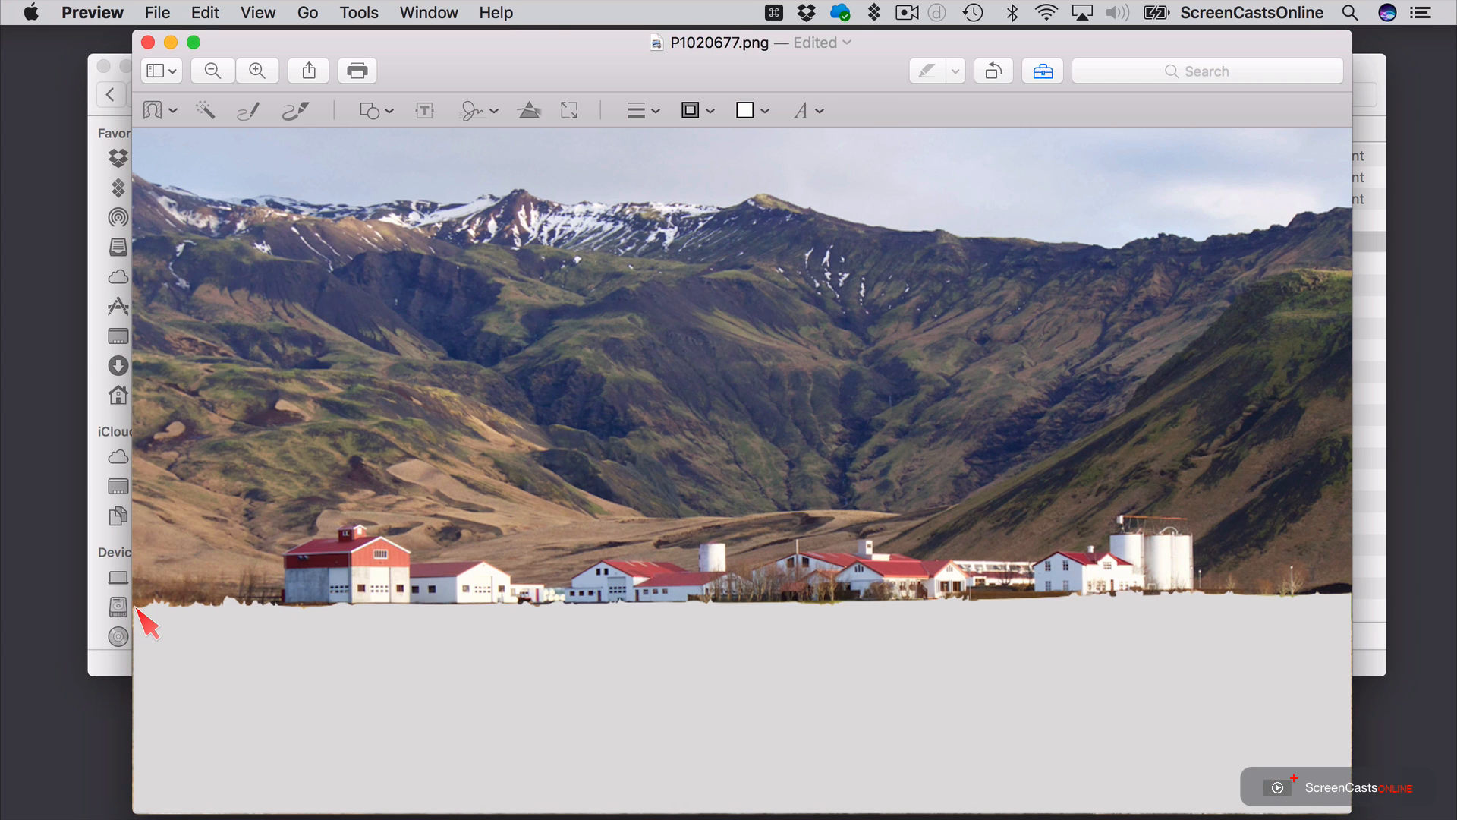